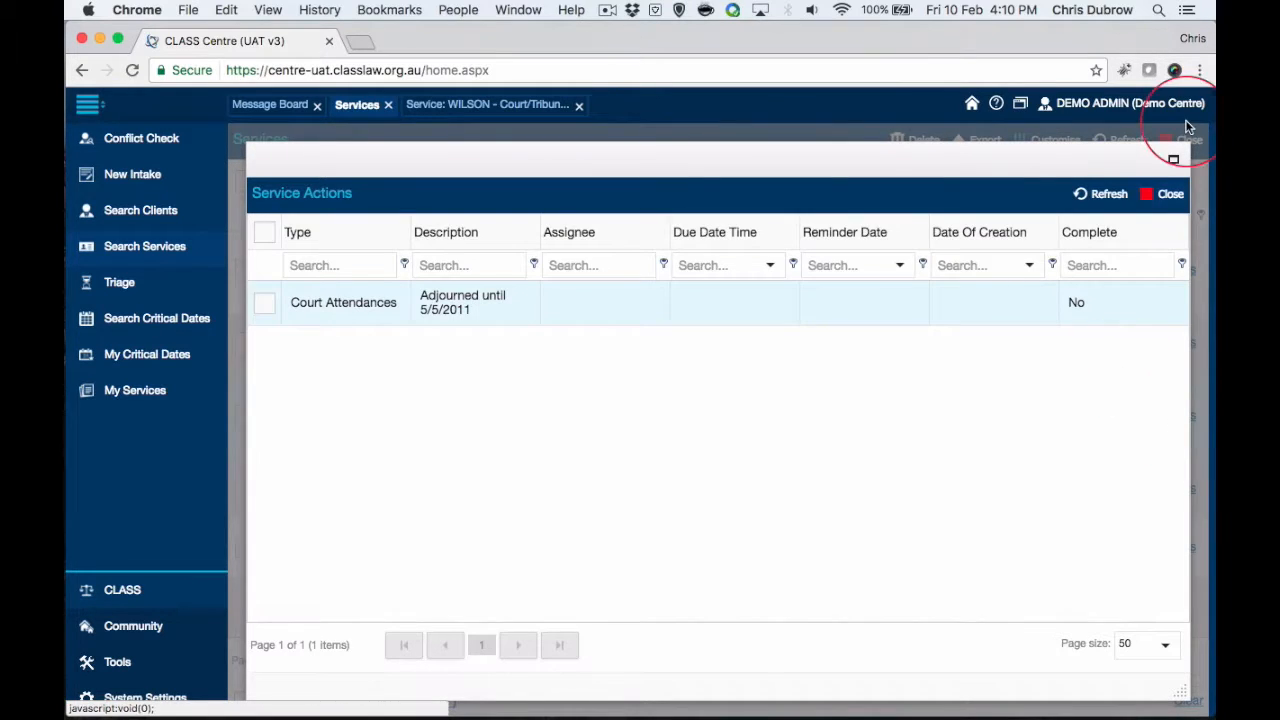
- View the list of actions recorded for another service in the services list, and close both action lists
{"action": "left_click", "coordinate": [1170, 194]}
{"action": "left_click", "coordinate": [1174, 487]}
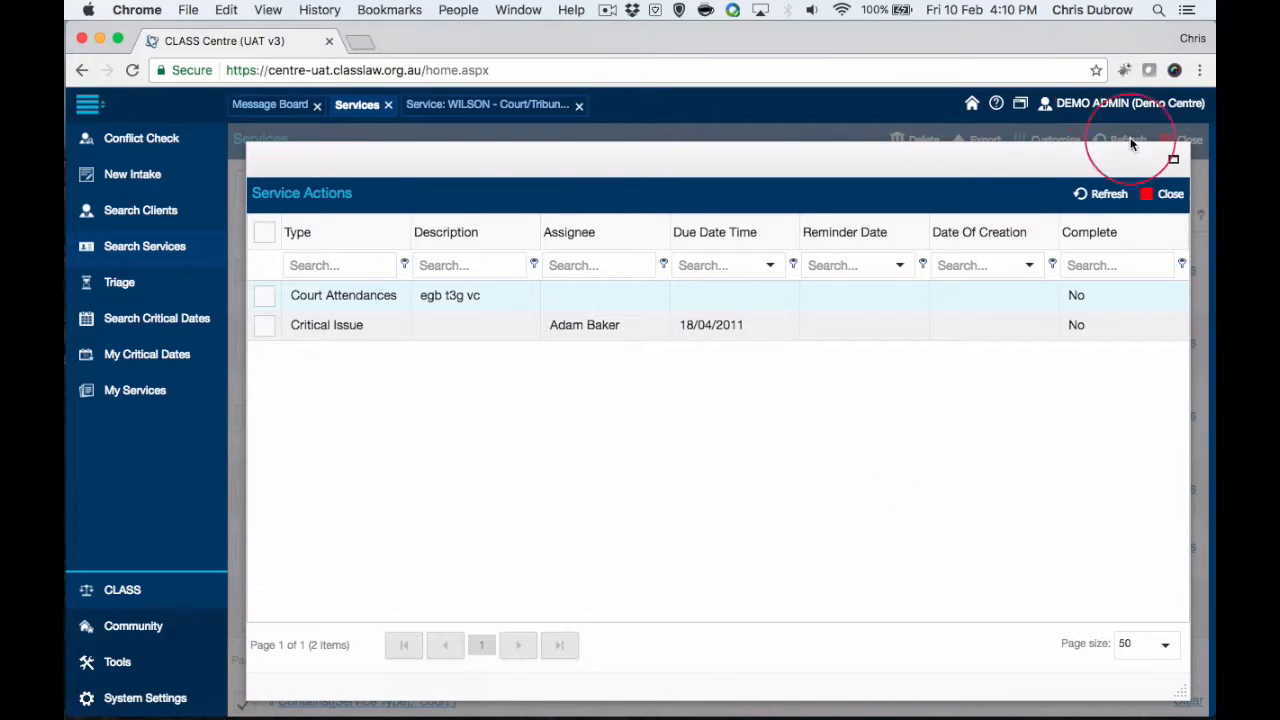
{"action": "left_click", "coordinate": [1170, 194]}
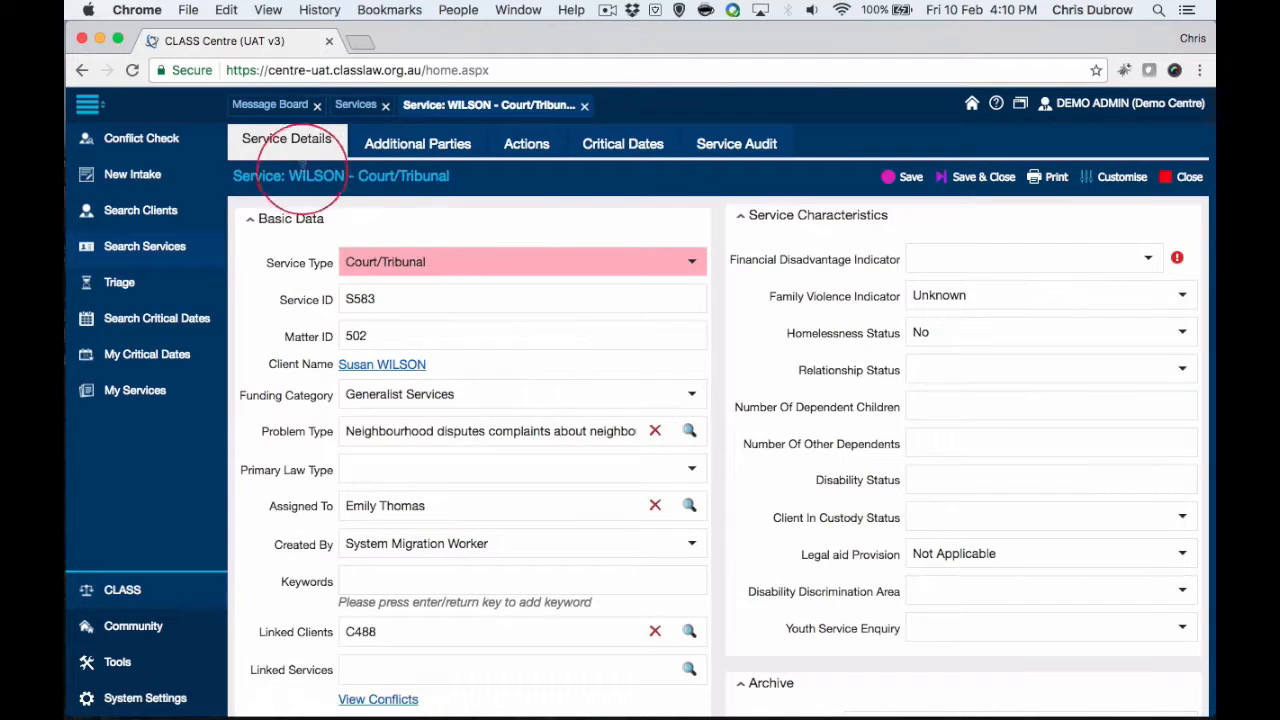
- Examine the available action types in a new action for the open Court/Tribunal service, and close the form without saving
{"action": "left_click", "coordinate": [536, 144]}
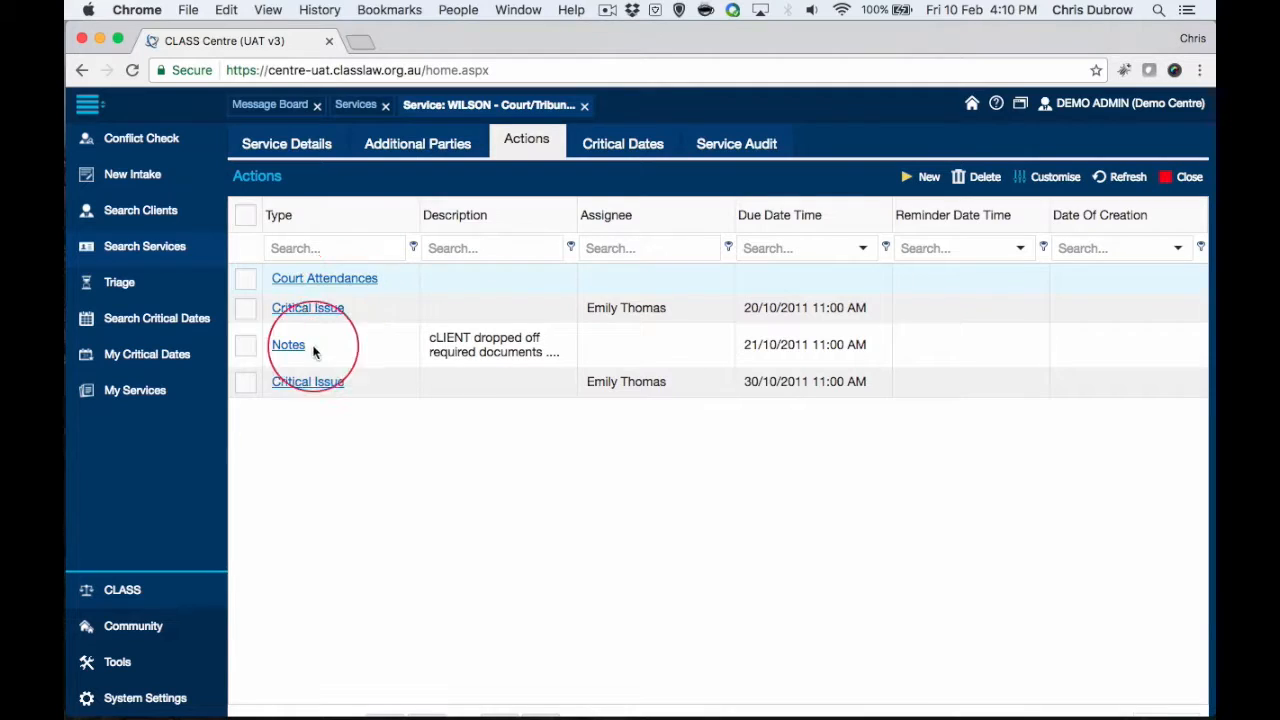
{"action": "left_click", "coordinate": [929, 179]}
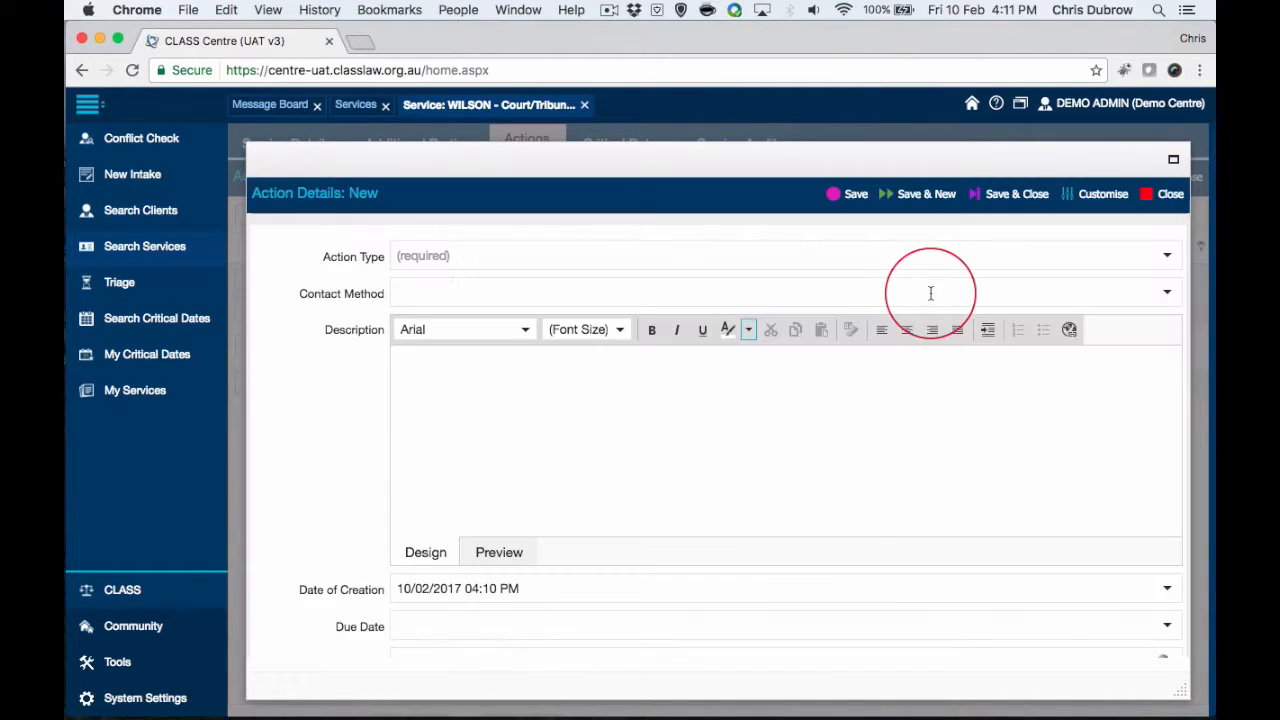
{"action": "left_click", "coordinate": [1167, 258]}
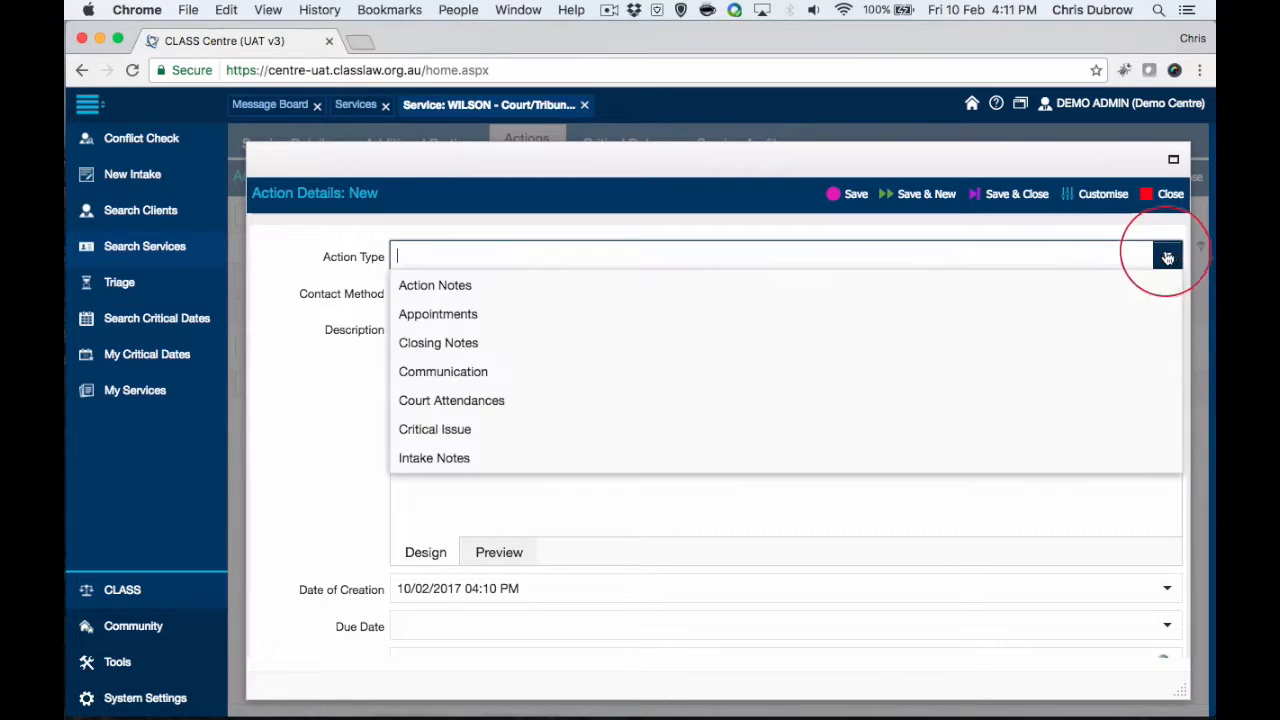
{"action": "scroll", "coordinate": [886, 351], "scroll_direction": "down", "scroll_amount": 3}
{"action": "scroll", "coordinate": [886, 351], "scroll_direction": "up", "scroll_amount": 3}
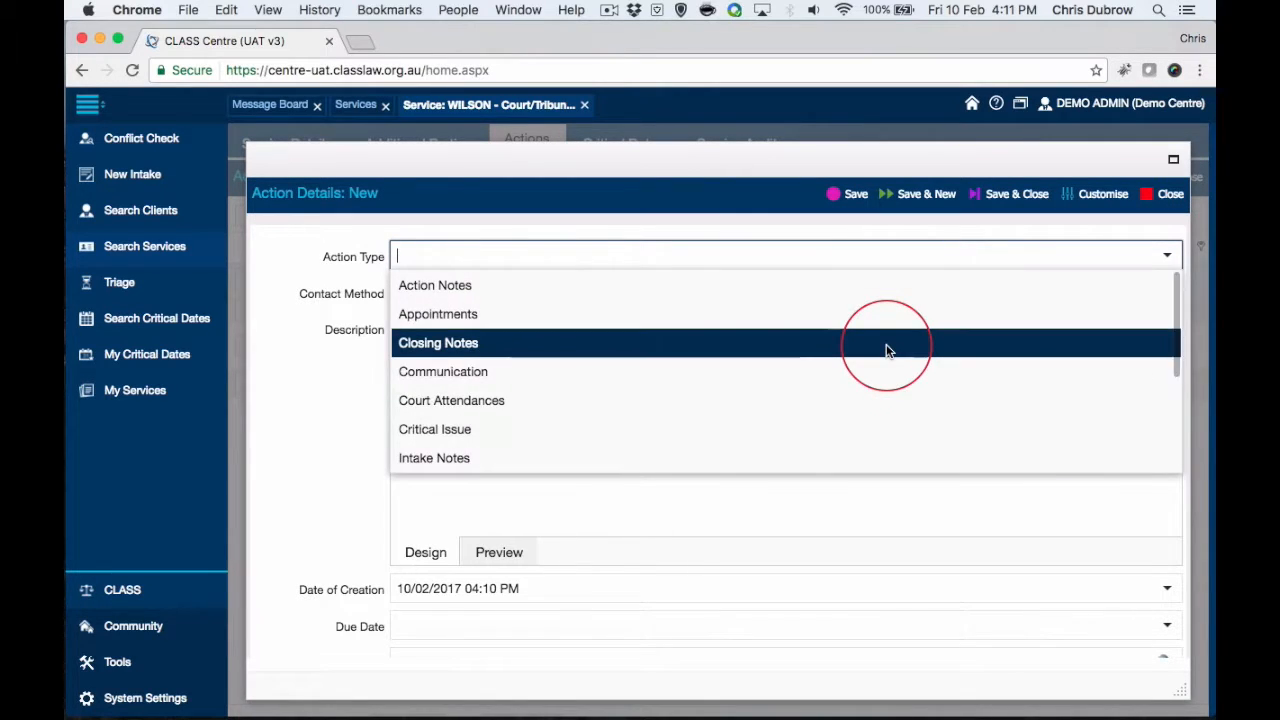
{"action": "scroll", "coordinate": [886, 351], "scroll_direction": "down", "scroll_amount": 3}
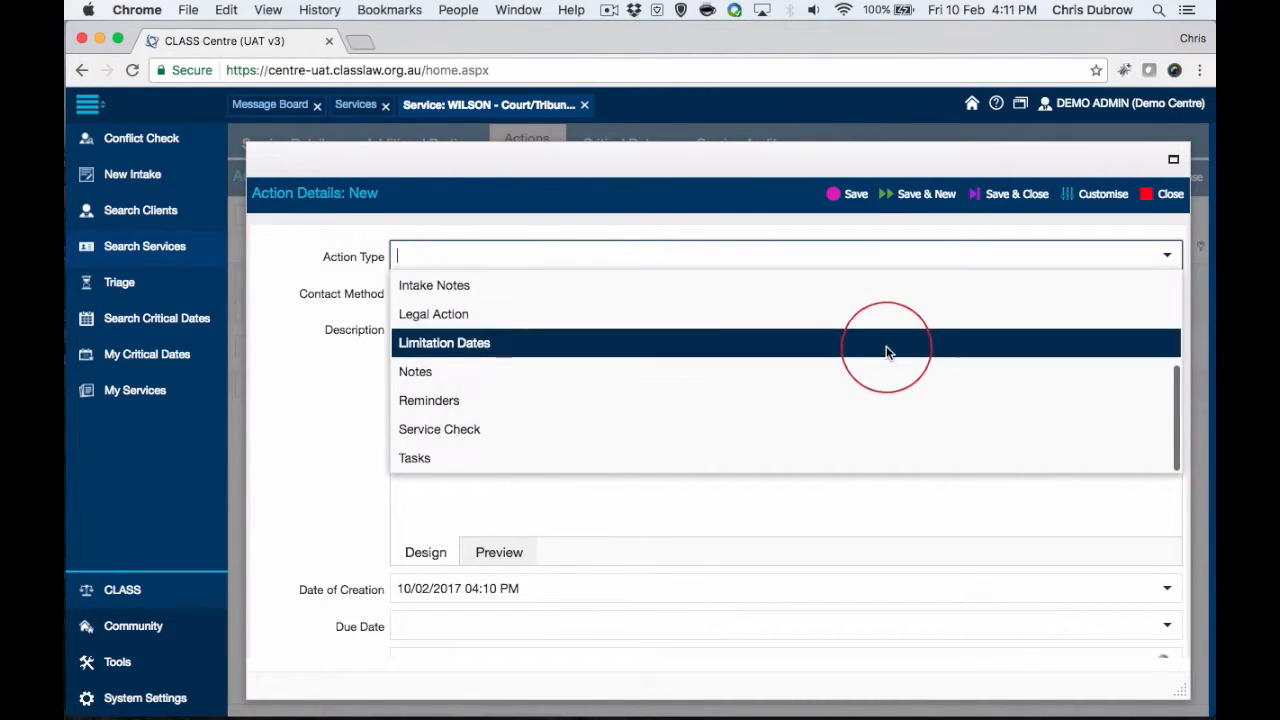
{"action": "scroll", "coordinate": [895, 380], "scroll_direction": "up", "scroll_amount": 3}
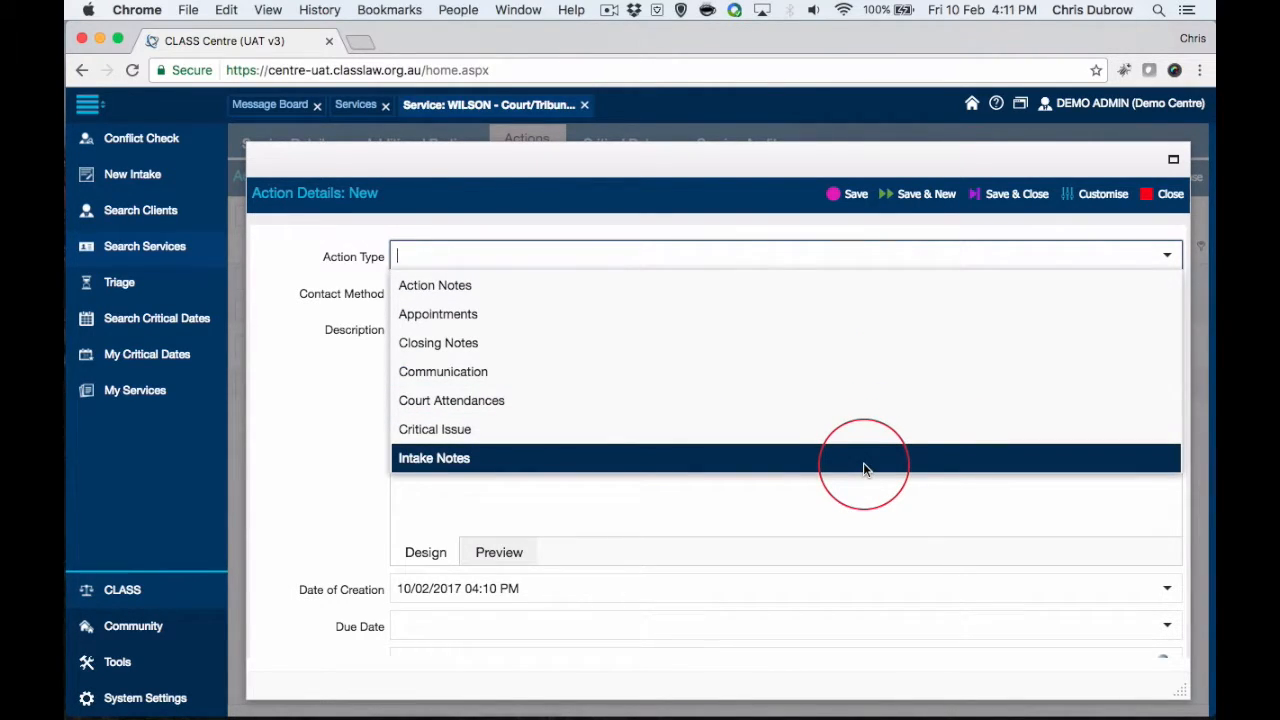
{"action": "scroll", "coordinate": [865, 468], "scroll_direction": "down", "scroll_amount": 1}
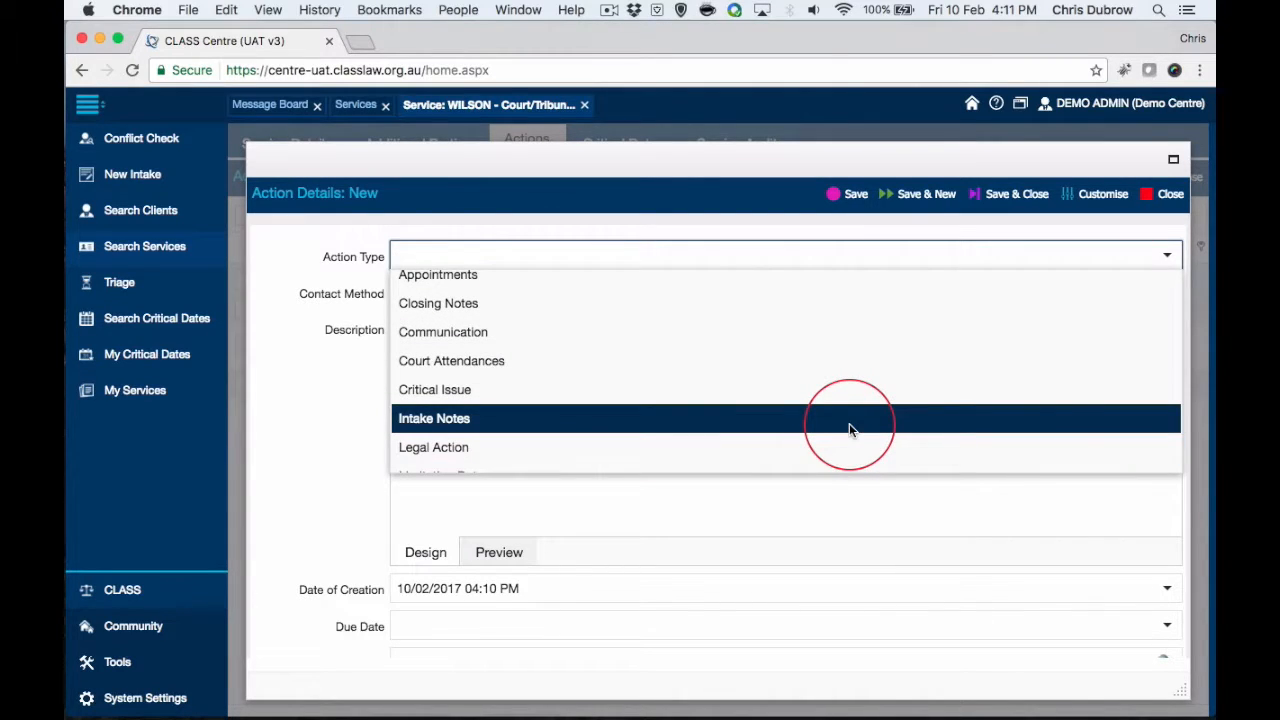
{"action": "scroll", "coordinate": [840, 336], "scroll_direction": "up", "scroll_amount": 1}
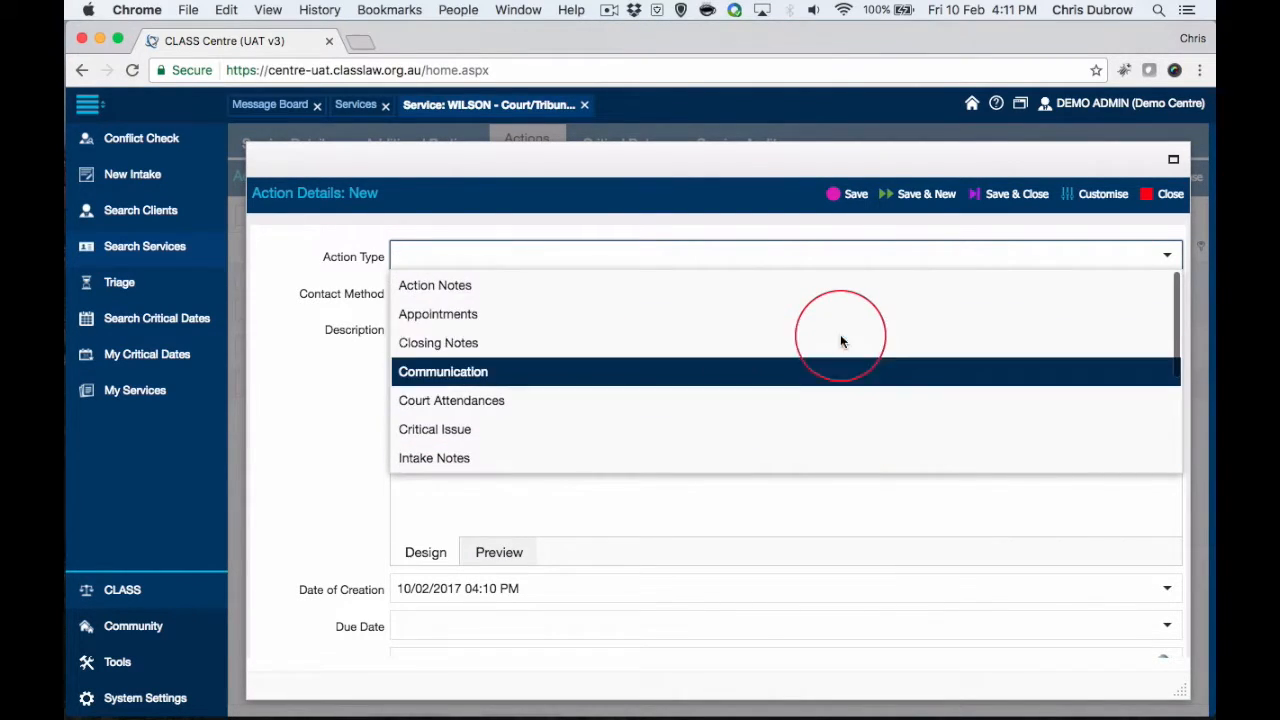
{"action": "scroll", "coordinate": [814, 318], "scroll_direction": "down", "scroll_amount": 1}
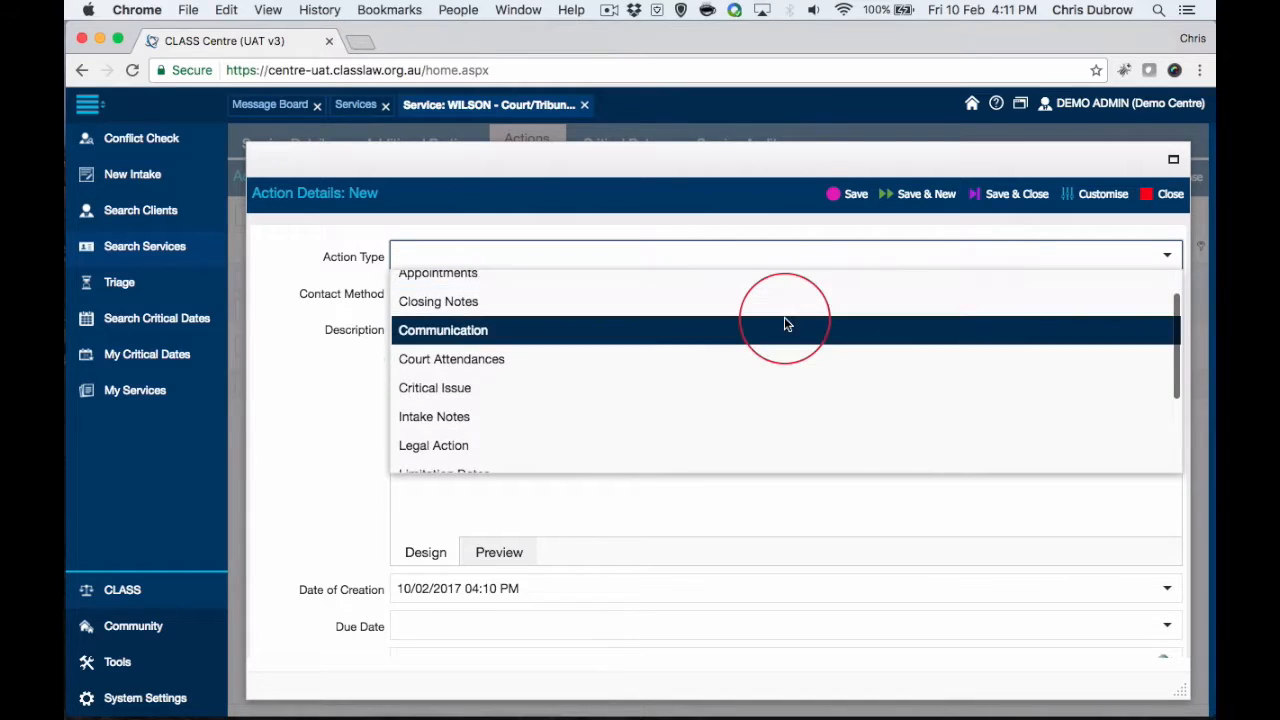
{"action": "scroll", "coordinate": [791, 311], "scroll_direction": "down", "scroll_amount": 2}
{"action": "scroll", "coordinate": [777, 386], "scroll_direction": "down", "scroll_amount": 2}
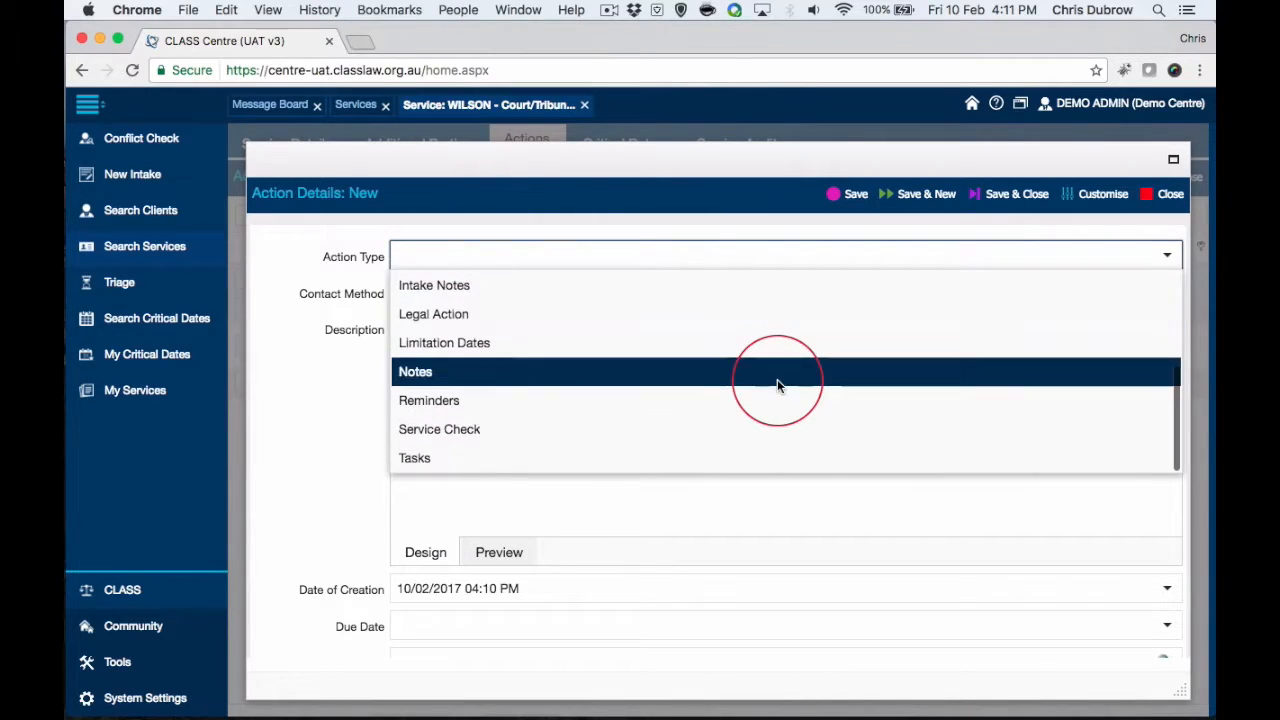
{"action": "scroll", "coordinate": [777, 386], "scroll_direction": "up", "scroll_amount": 2}
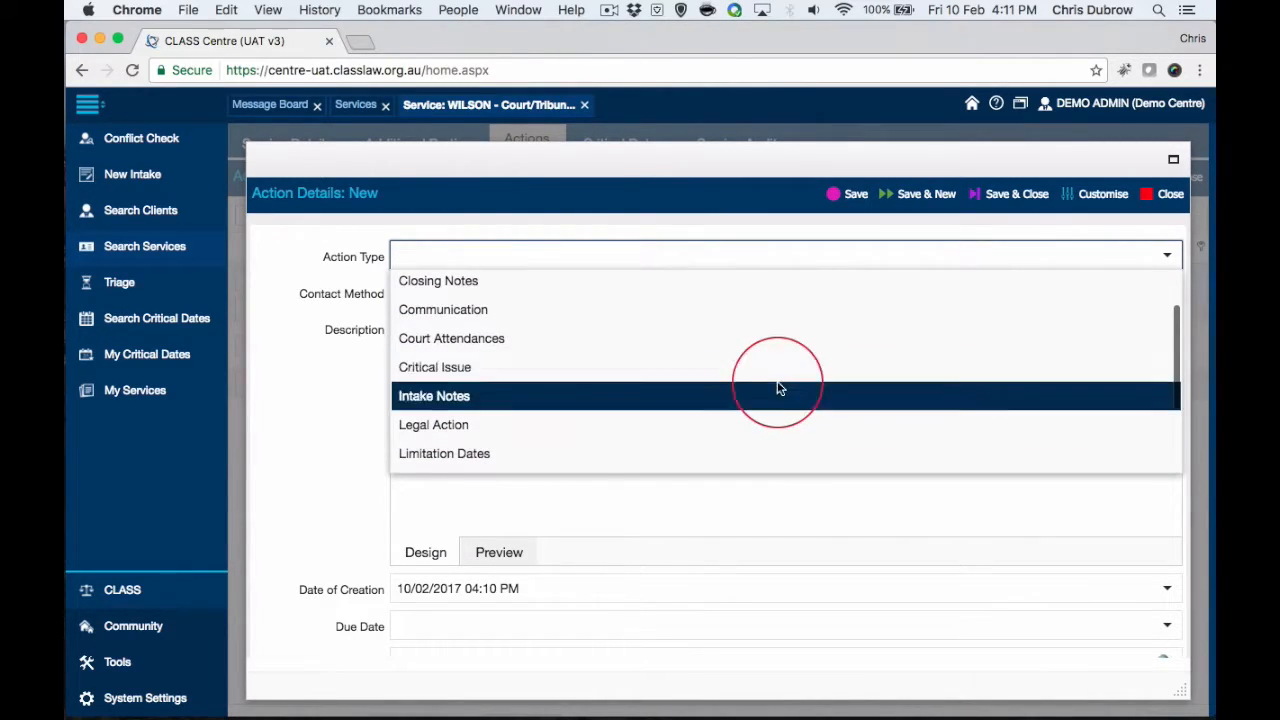
{"action": "scroll", "coordinate": [780, 386], "scroll_direction": "down", "scroll_amount": 2}
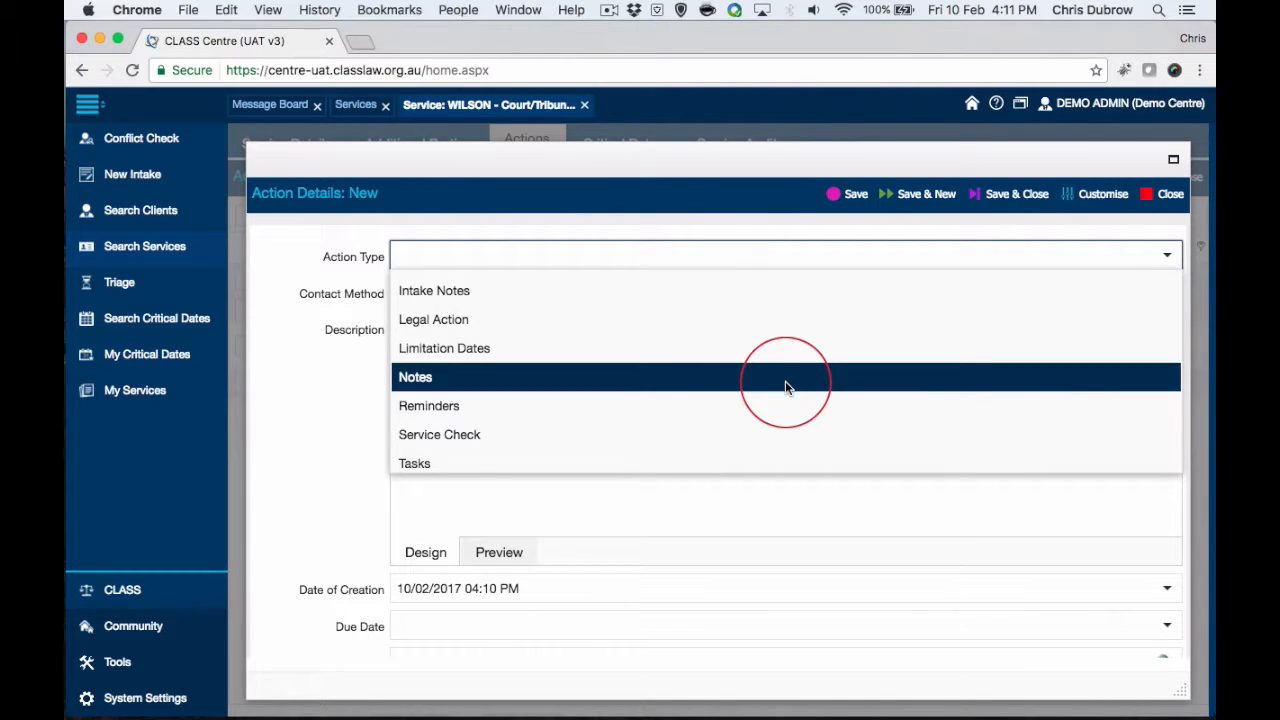
{"action": "scroll", "coordinate": [799, 364], "scroll_direction": "down", "scroll_amount": 1}
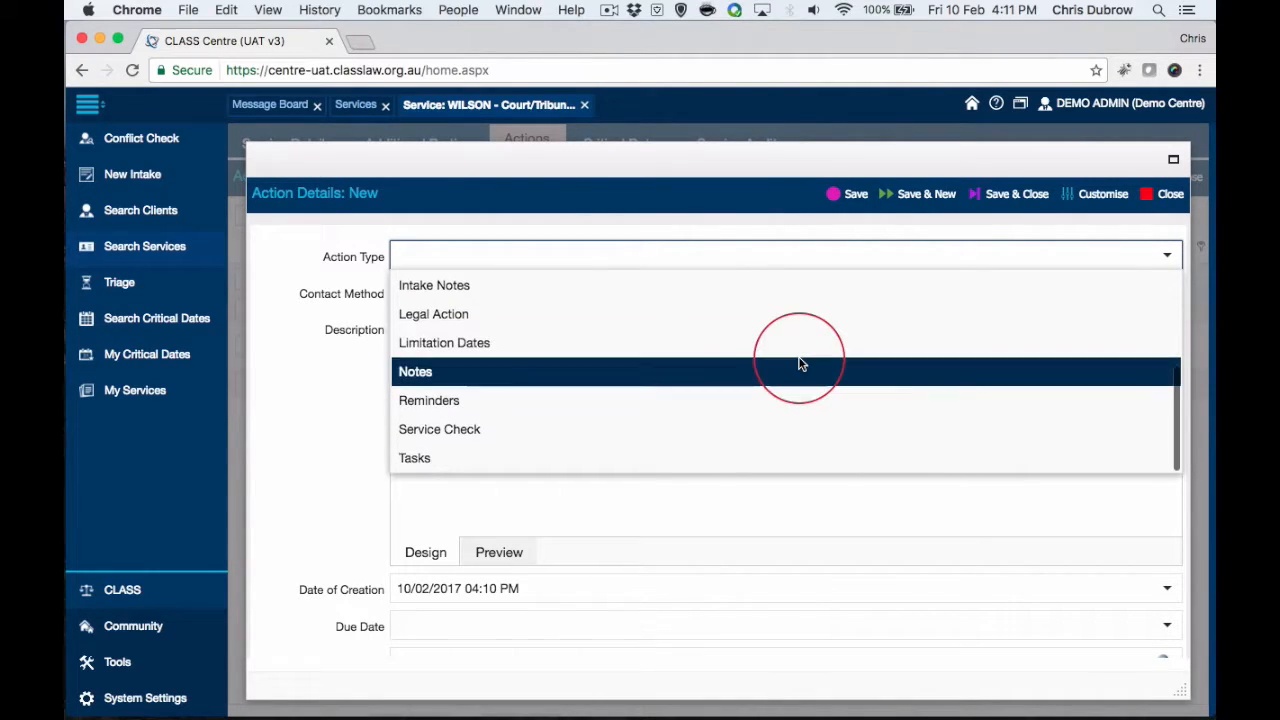
{"action": "scroll", "coordinate": [803, 370], "scroll_direction": "up", "scroll_amount": 2}
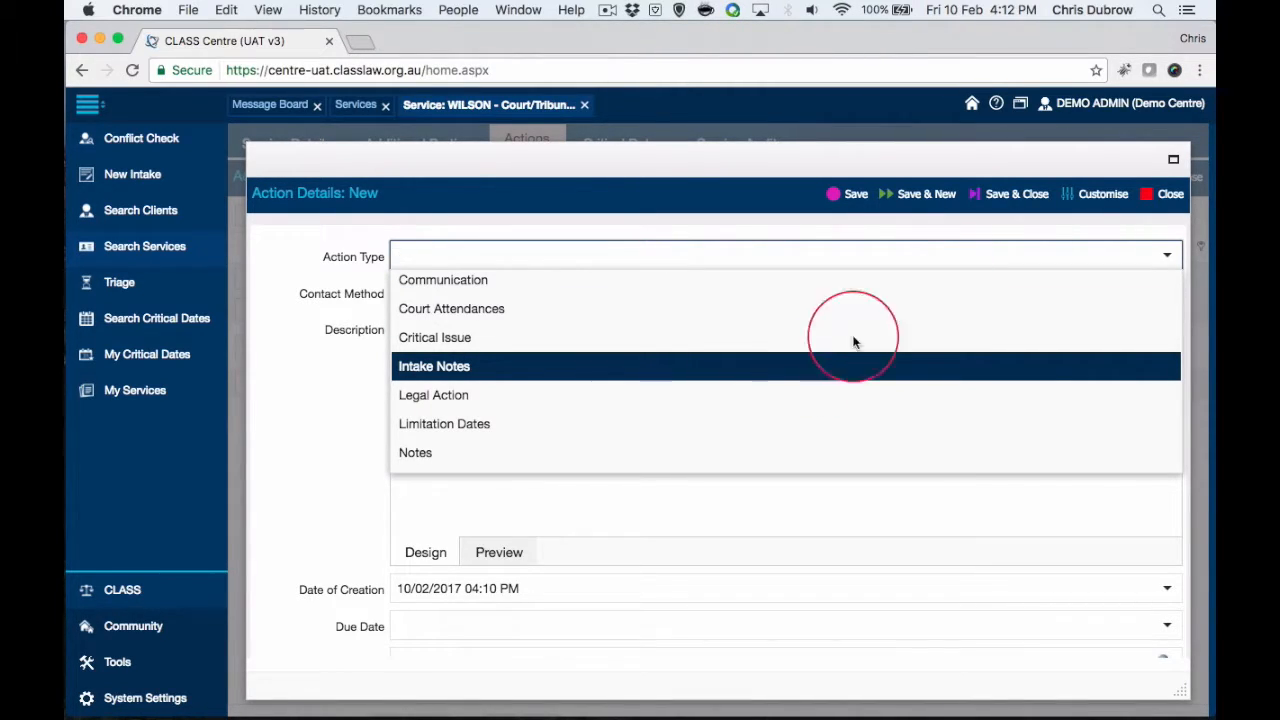
{"action": "left_click", "coordinate": [1170, 196]}
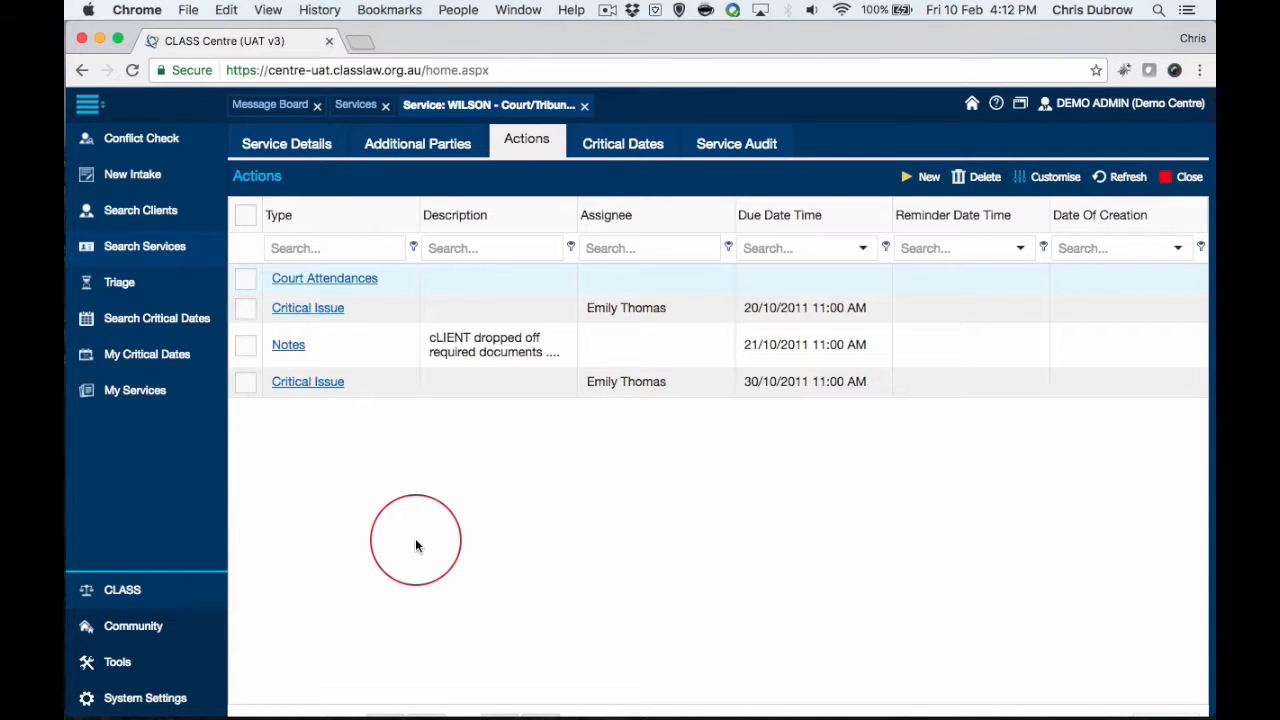
- Open the Action Type list from the Types & Categories section of the system settings
{"action": "left_click", "coordinate": [144, 700]}
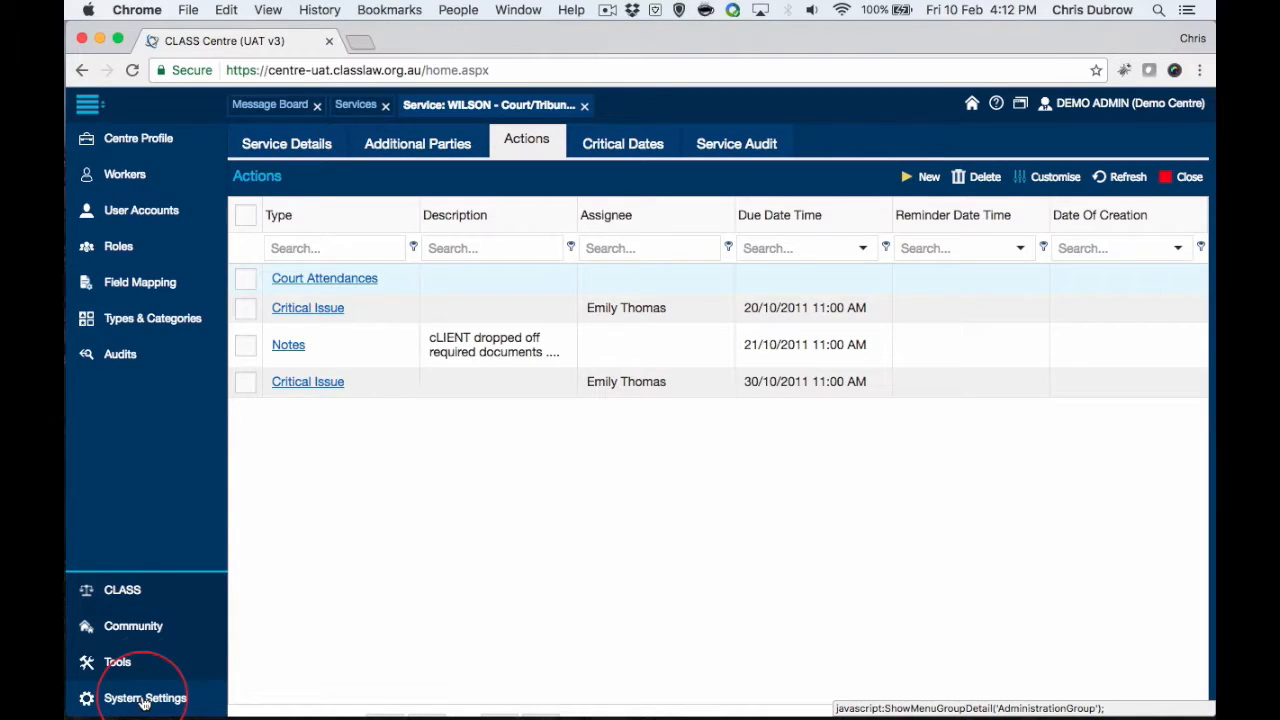
{"action": "left_click", "coordinate": [143, 322]}
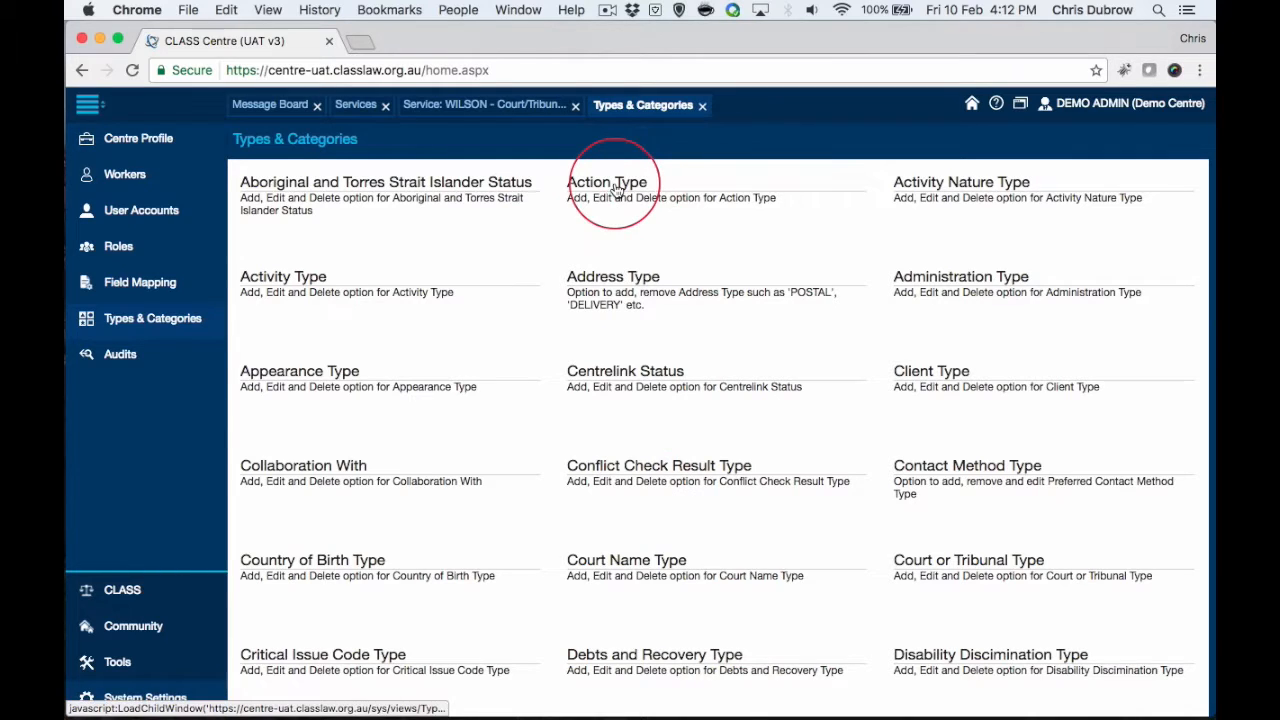
{"action": "left_click", "coordinate": [617, 192]}
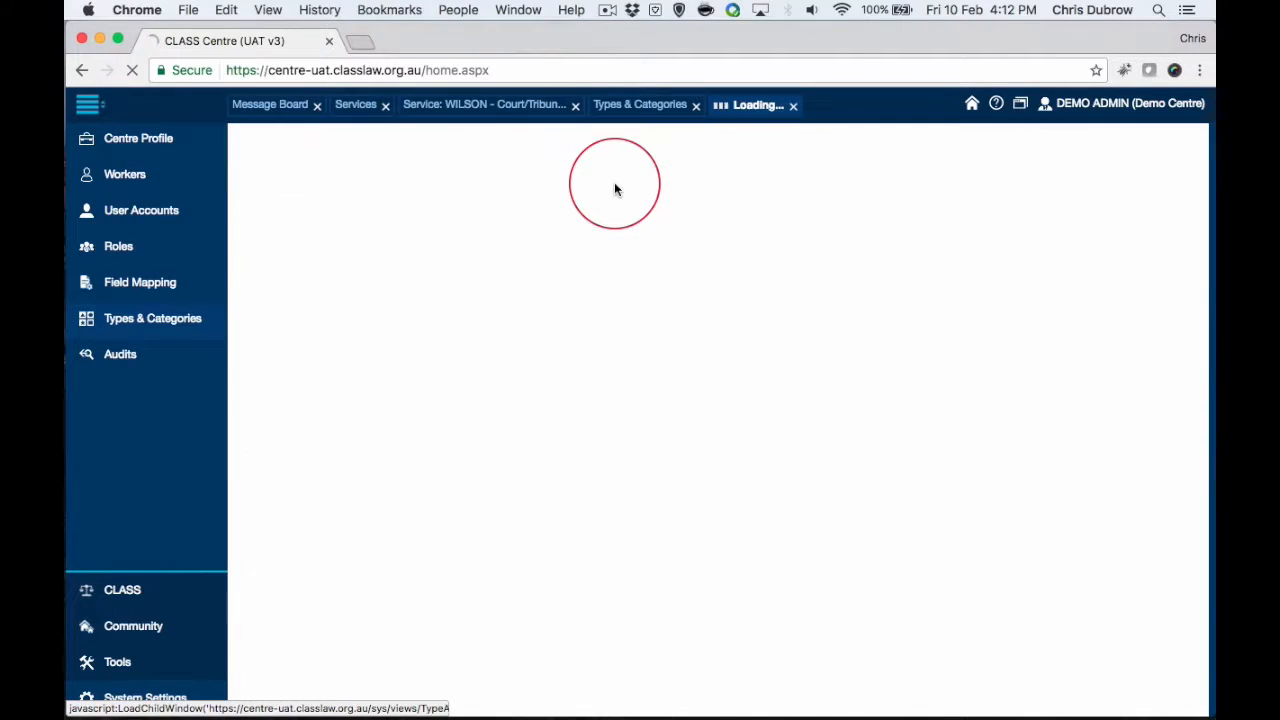
- Inspect the details of the custom Instructions action type and close its record unchanged
{"action": "scroll", "coordinate": [430, 400], "scroll_direction": "down", "scroll_amount": 5}
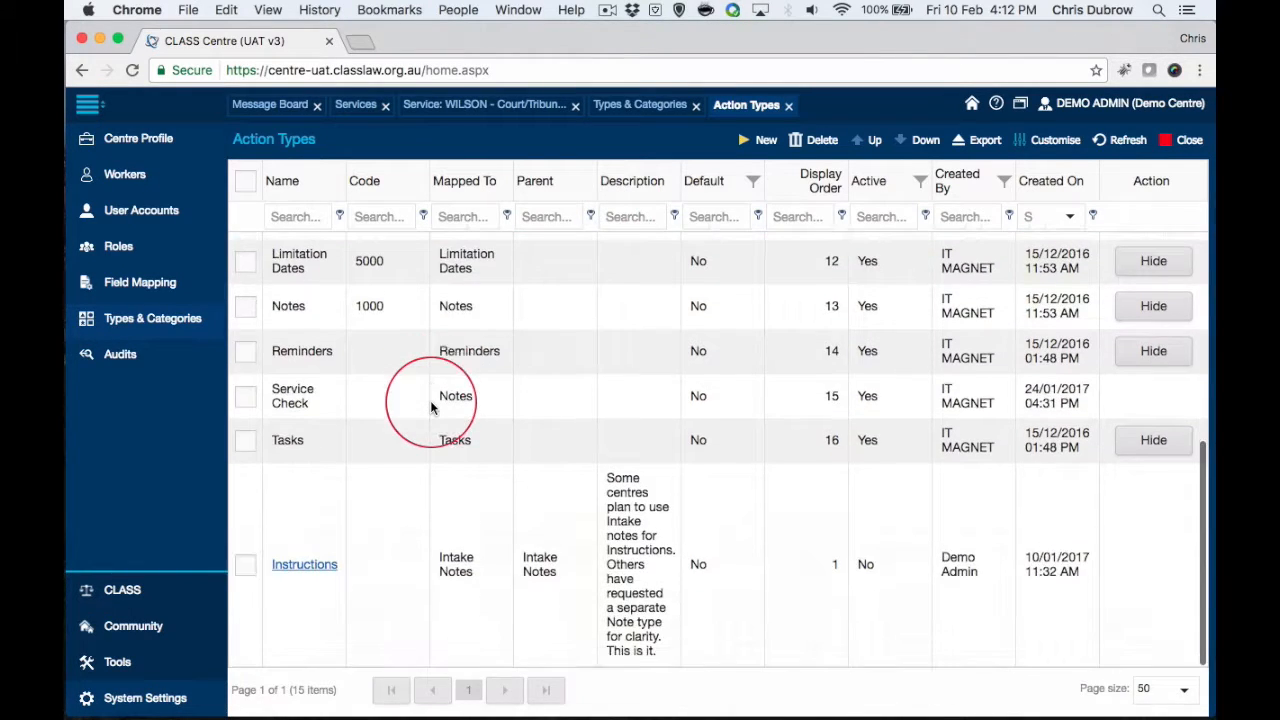
{"action": "scroll", "coordinate": [430, 400], "scroll_direction": "up", "scroll_amount": 3}
{"action": "scroll", "coordinate": [430, 400], "scroll_direction": "down", "scroll_amount": 3}
{"action": "scroll", "coordinate": [430, 404], "scroll_direction": "up", "scroll_amount": 2}
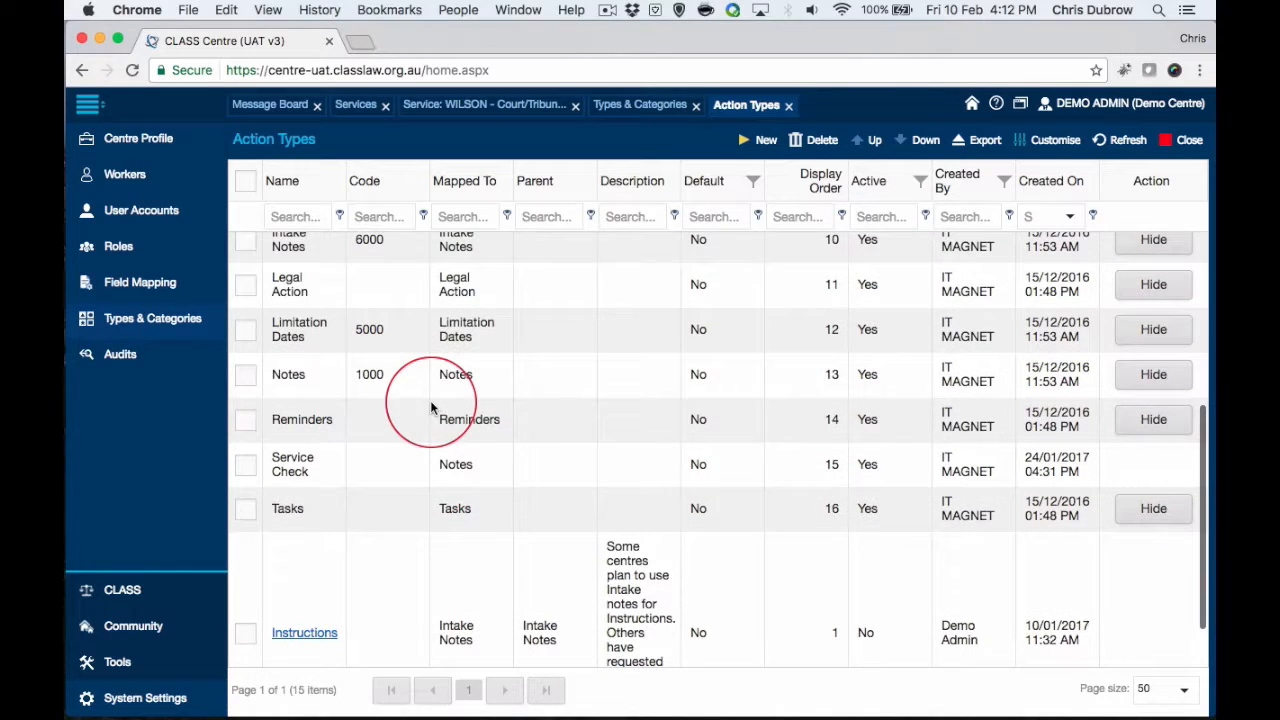
{"action": "scroll", "coordinate": [505, 440], "scroll_direction": "down", "scroll_amount": 2}
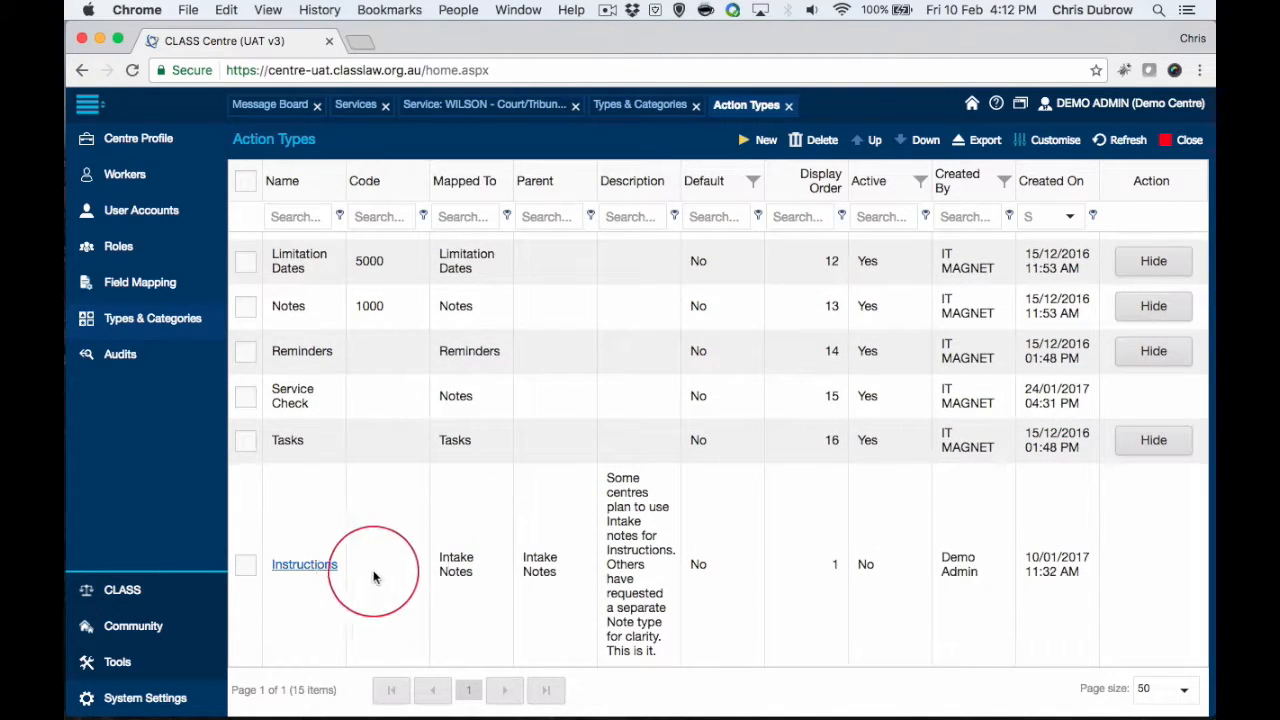
{"action": "scroll", "coordinate": [485, 557], "scroll_direction": "up", "scroll_amount": 1}
{"action": "scroll", "coordinate": [485, 560], "scroll_direction": "down", "scroll_amount": 1}
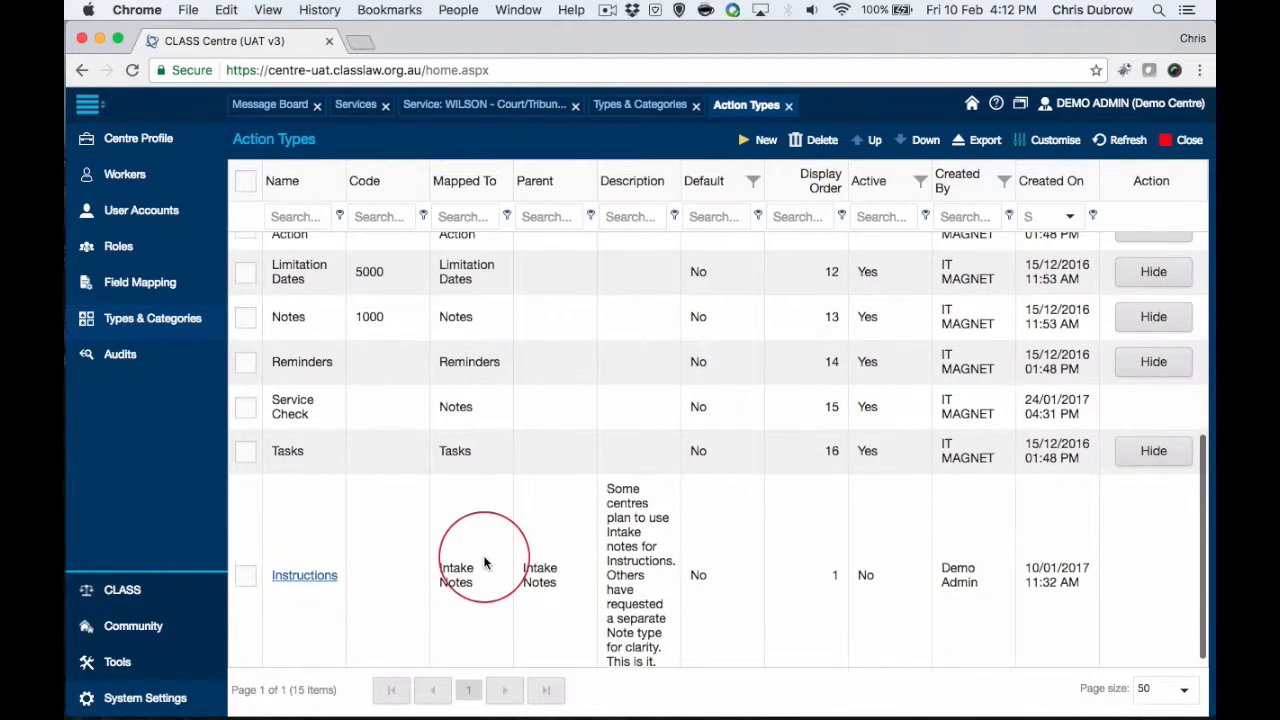
{"action": "left_click", "coordinate": [301, 577]}
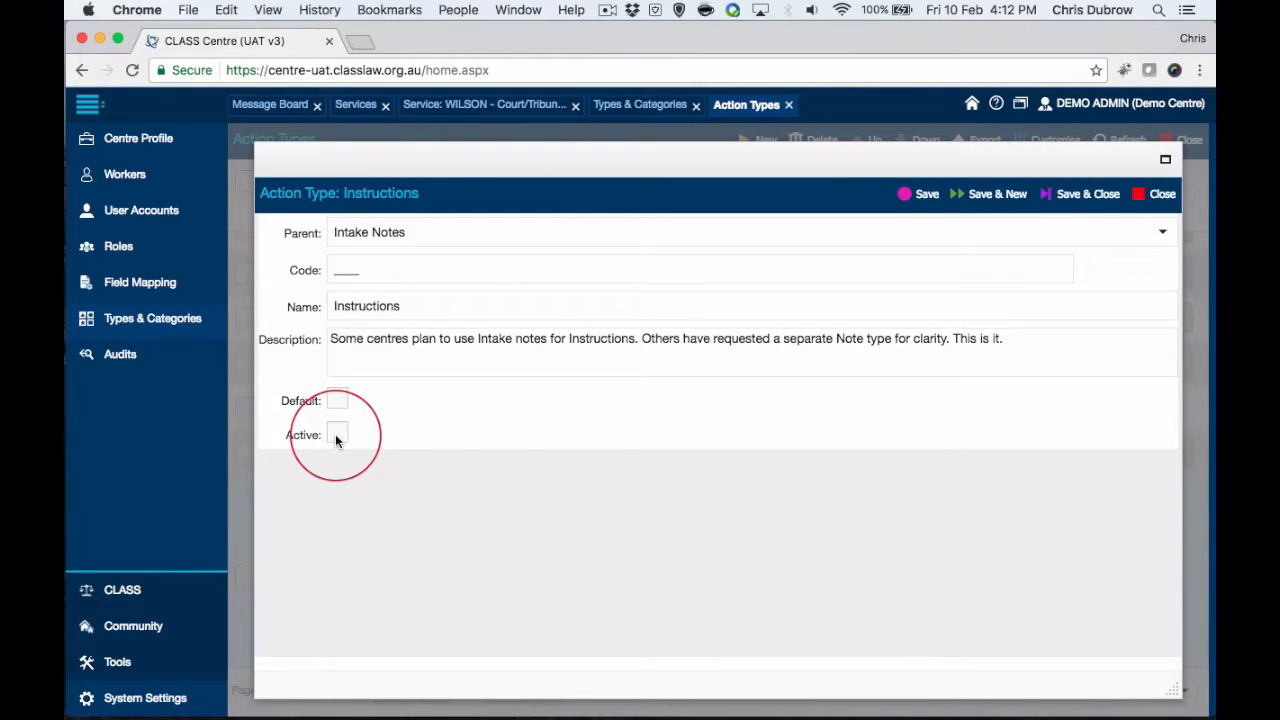
{"action": "left_click", "coordinate": [1158, 194]}
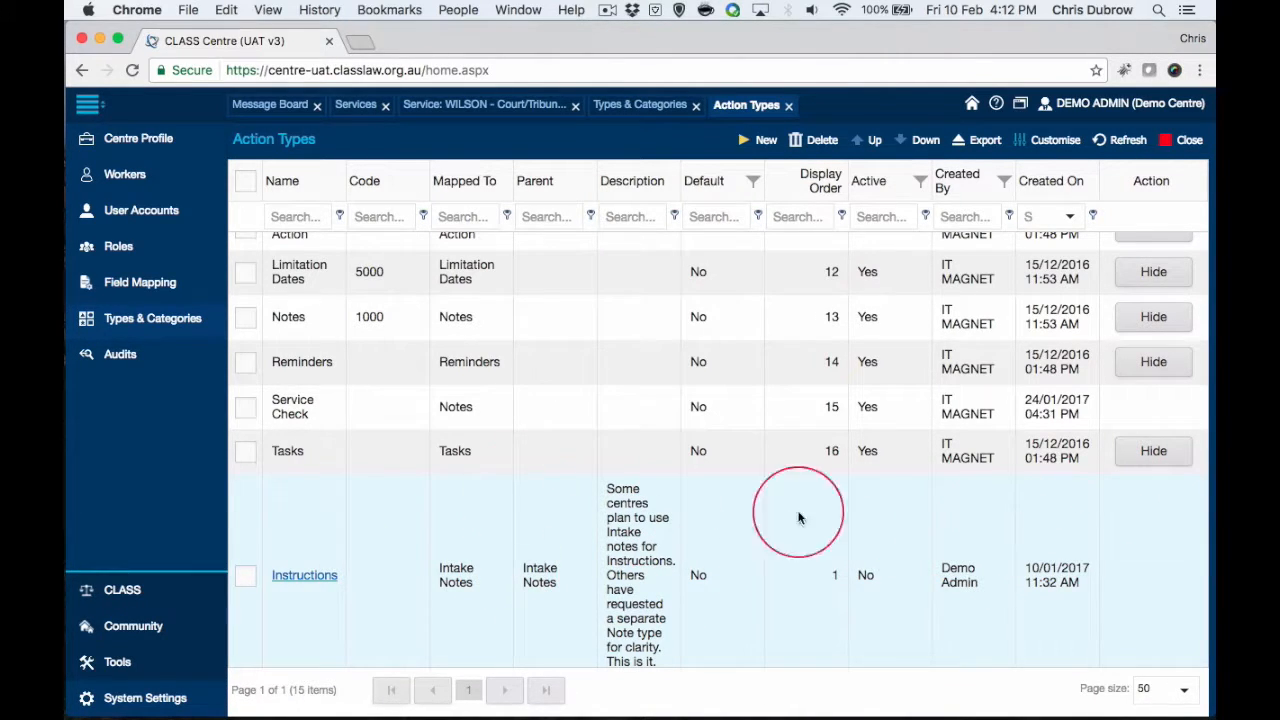
- Review the list of action types, checking their mapped types, active status and which ones can be hidden
{"action": "scroll", "coordinate": [940, 558], "scroll_direction": "up", "scroll_amount": 3}
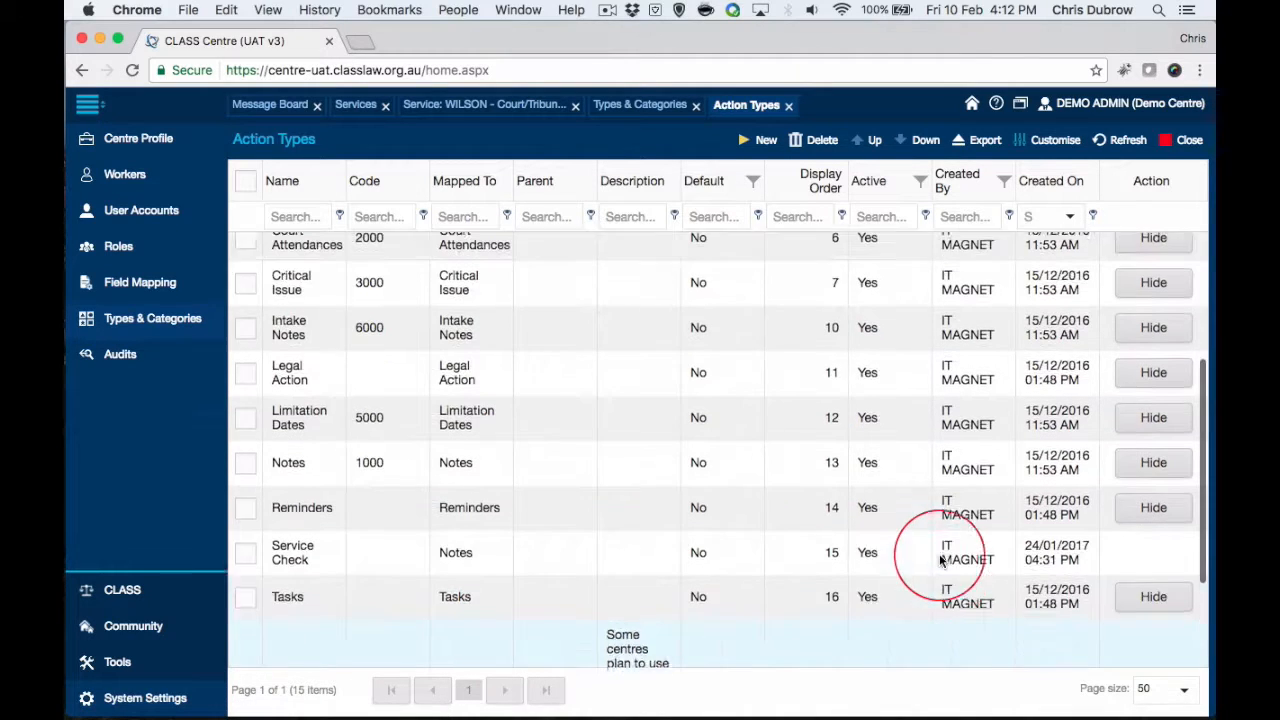
{"action": "scroll", "coordinate": [837, 486], "scroll_direction": "up", "scroll_amount": 3}
{"action": "scroll", "coordinate": [812, 471], "scroll_direction": "down", "scroll_amount": 2}
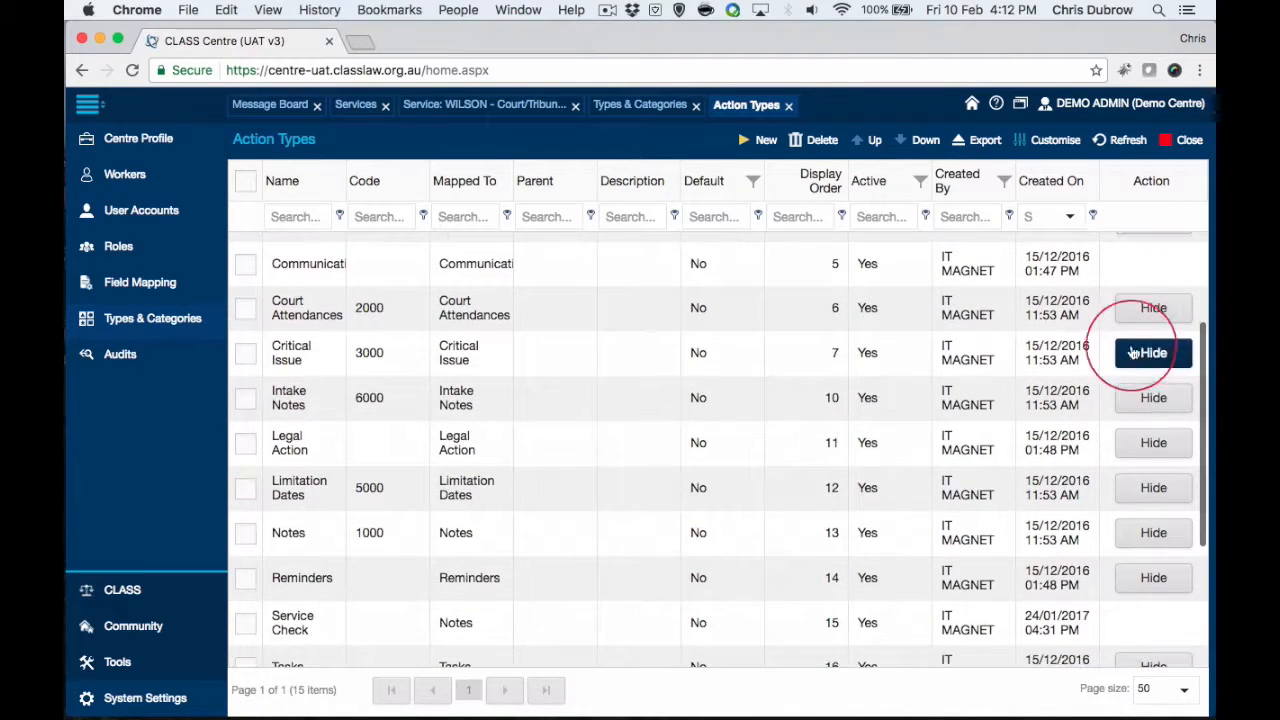
{"action": "scroll", "coordinate": [955, 515], "scroll_direction": "up", "scroll_amount": 3}
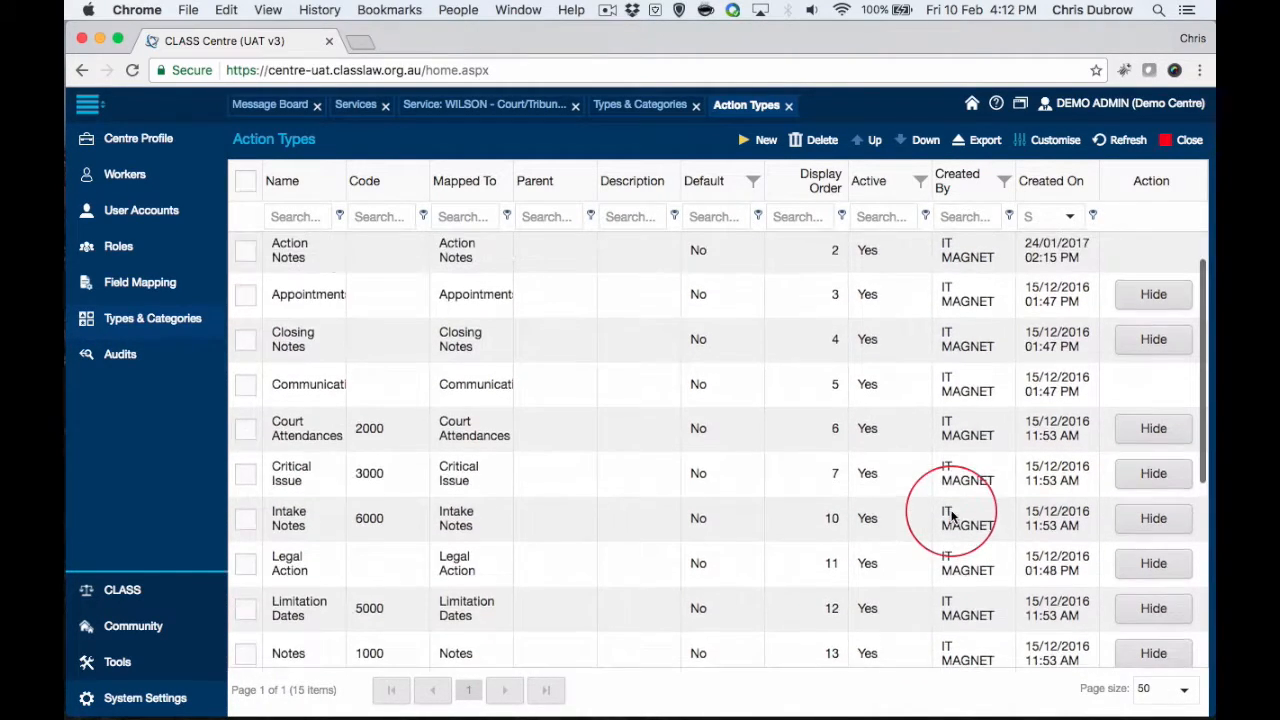
{"action": "scroll", "coordinate": [952, 516], "scroll_direction": "up", "scroll_amount": 1}
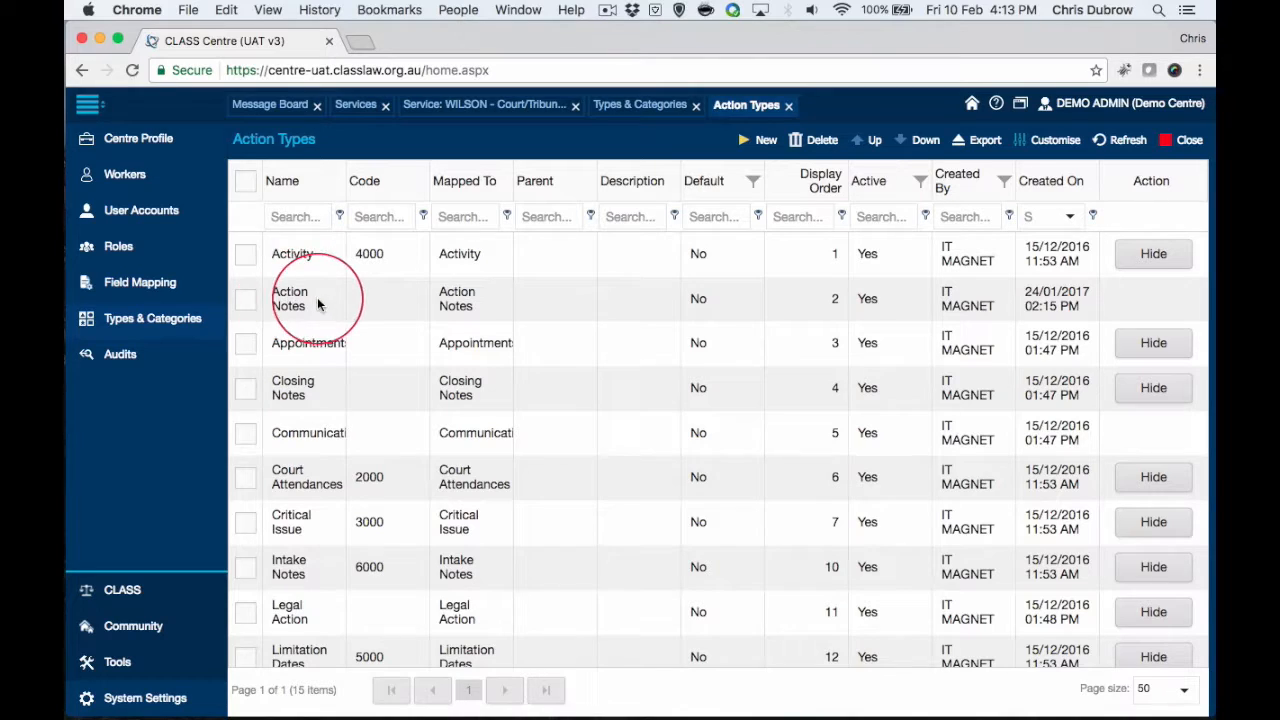
{"action": "scroll", "coordinate": [500, 323], "scroll_direction": "down", "scroll_amount": 2}
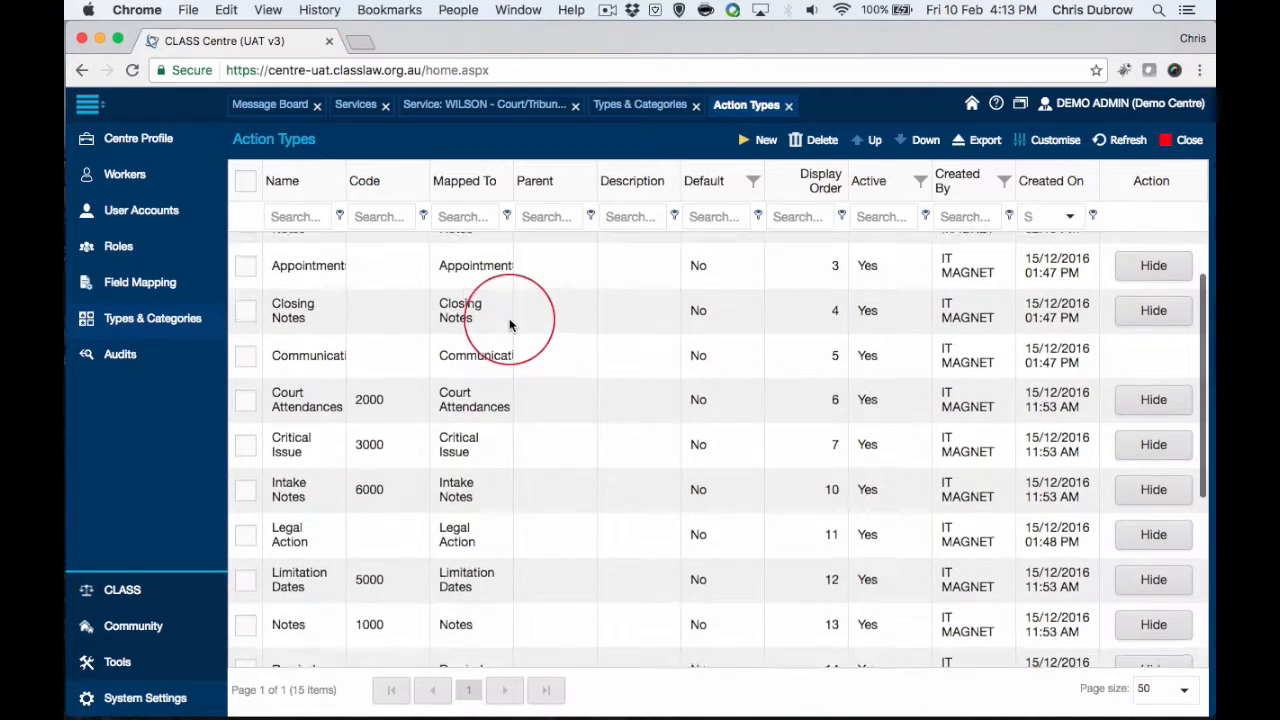
{"action": "scroll", "coordinate": [464, 323], "scroll_direction": "up", "scroll_amount": 2}
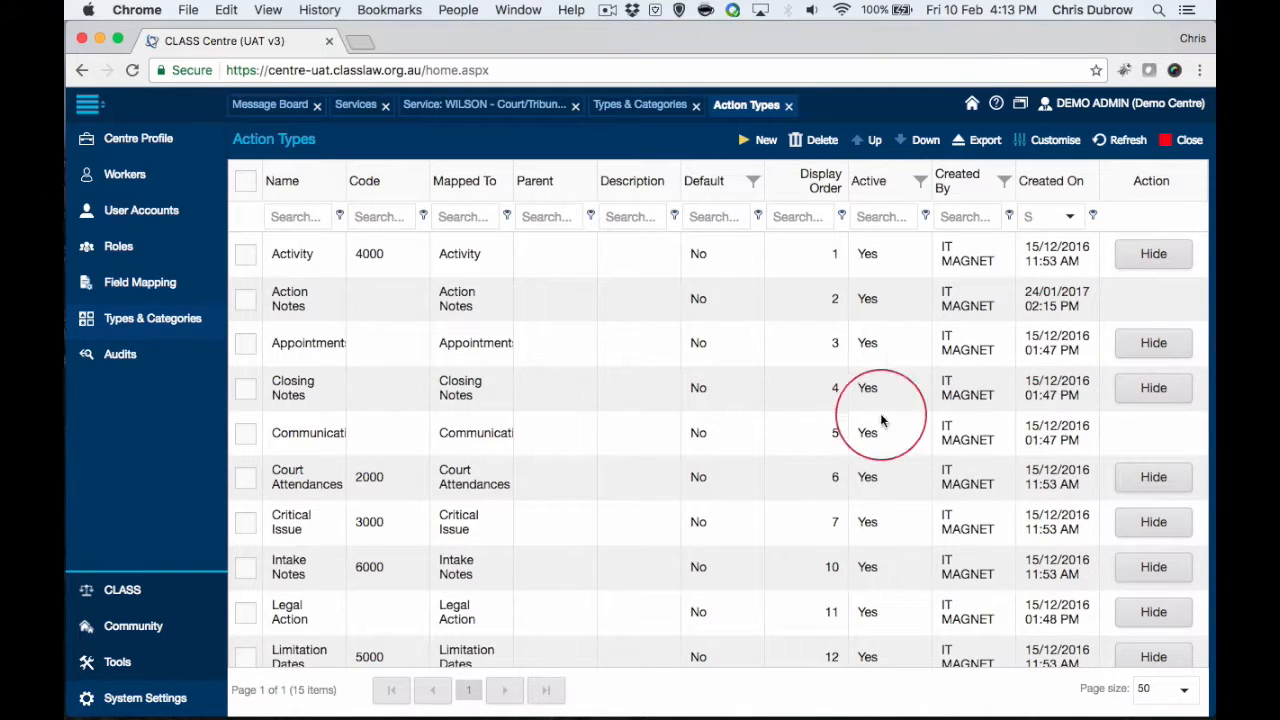
{"action": "scroll", "coordinate": [843, 415], "scroll_direction": "down", "scroll_amount": 3}
{"action": "scroll", "coordinate": [634, 414], "scroll_direction": "down", "scroll_amount": 3}
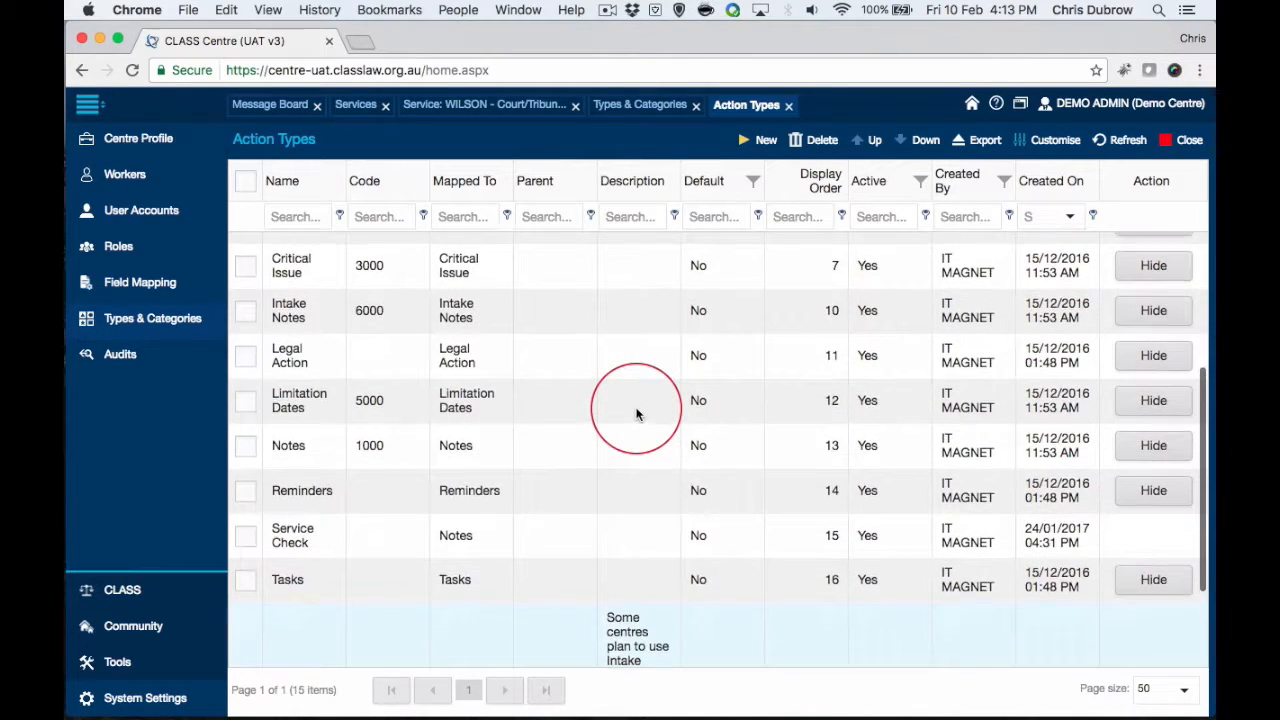
{"action": "scroll", "coordinate": [636, 414], "scroll_direction": "up", "scroll_amount": 3}
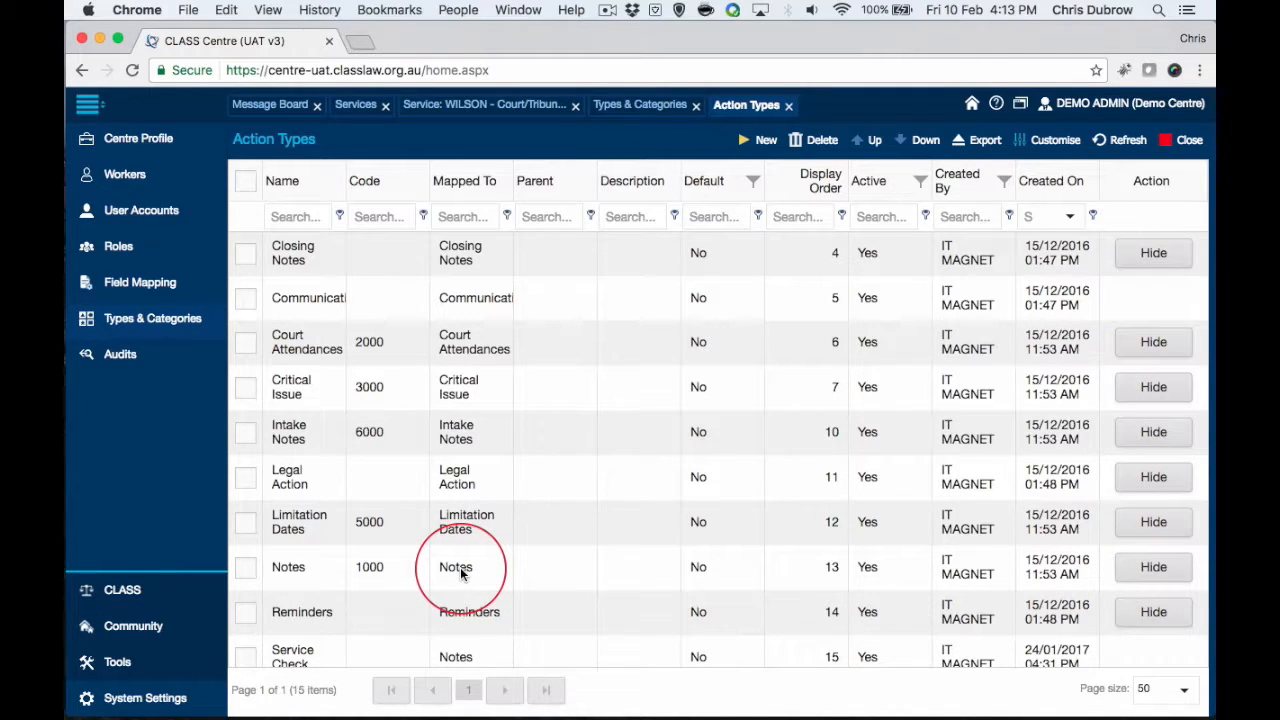
- Start a new action type with Notes as its parent
{"action": "left_click", "coordinate": [766, 142]}
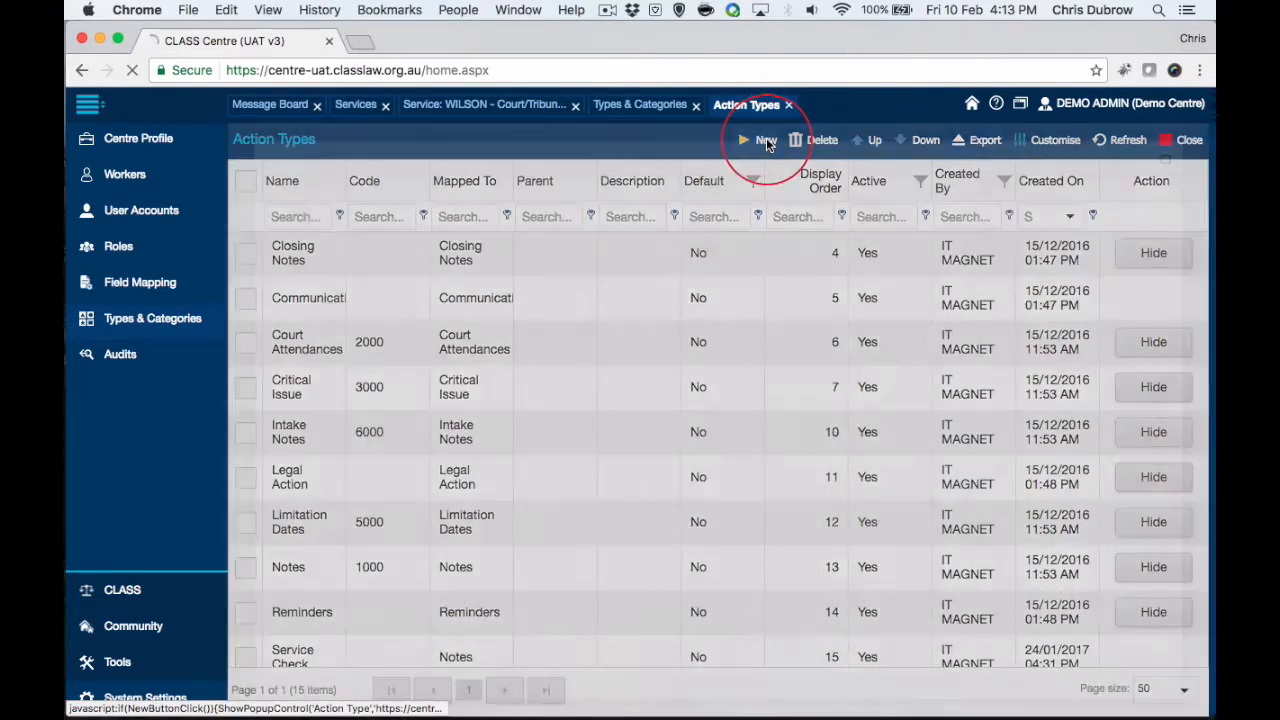
{"action": "left_click", "coordinate": [611, 235]}
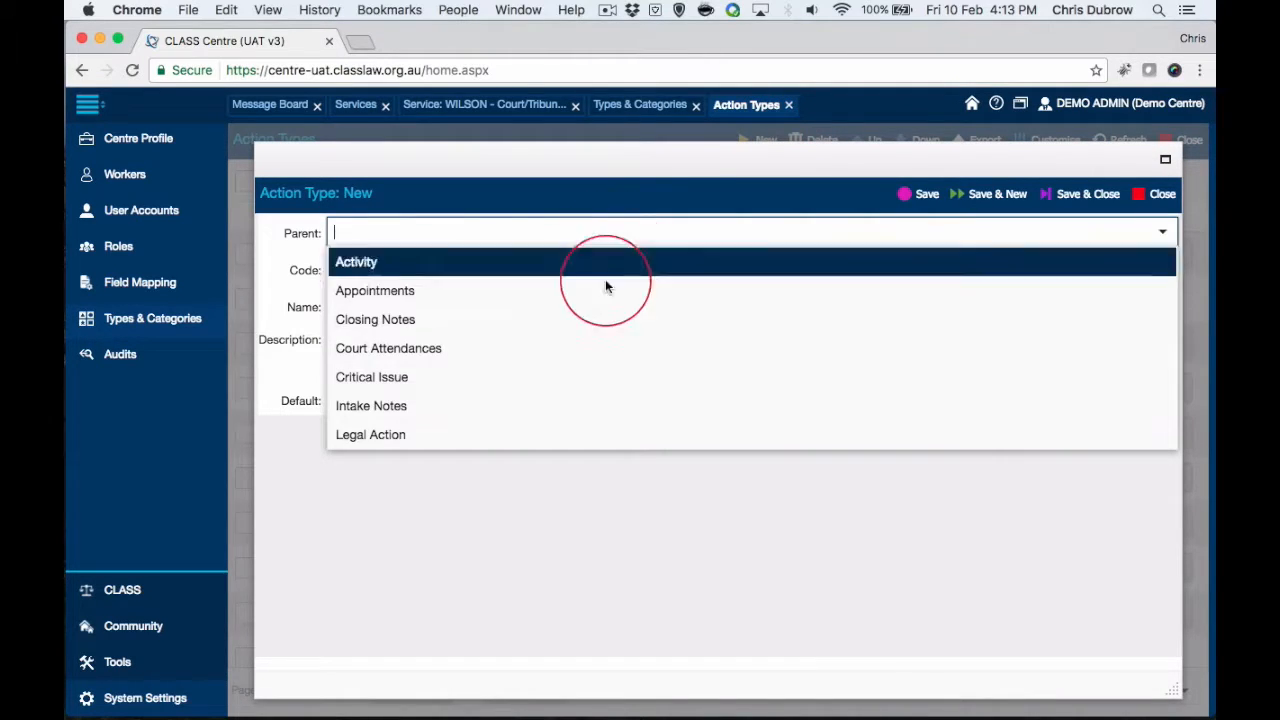
{"action": "scroll", "coordinate": [604, 317], "scroll_direction": "down", "scroll_amount": 2}
{"action": "scroll", "coordinate": [604, 317], "scroll_direction": "up", "scroll_amount": 2}
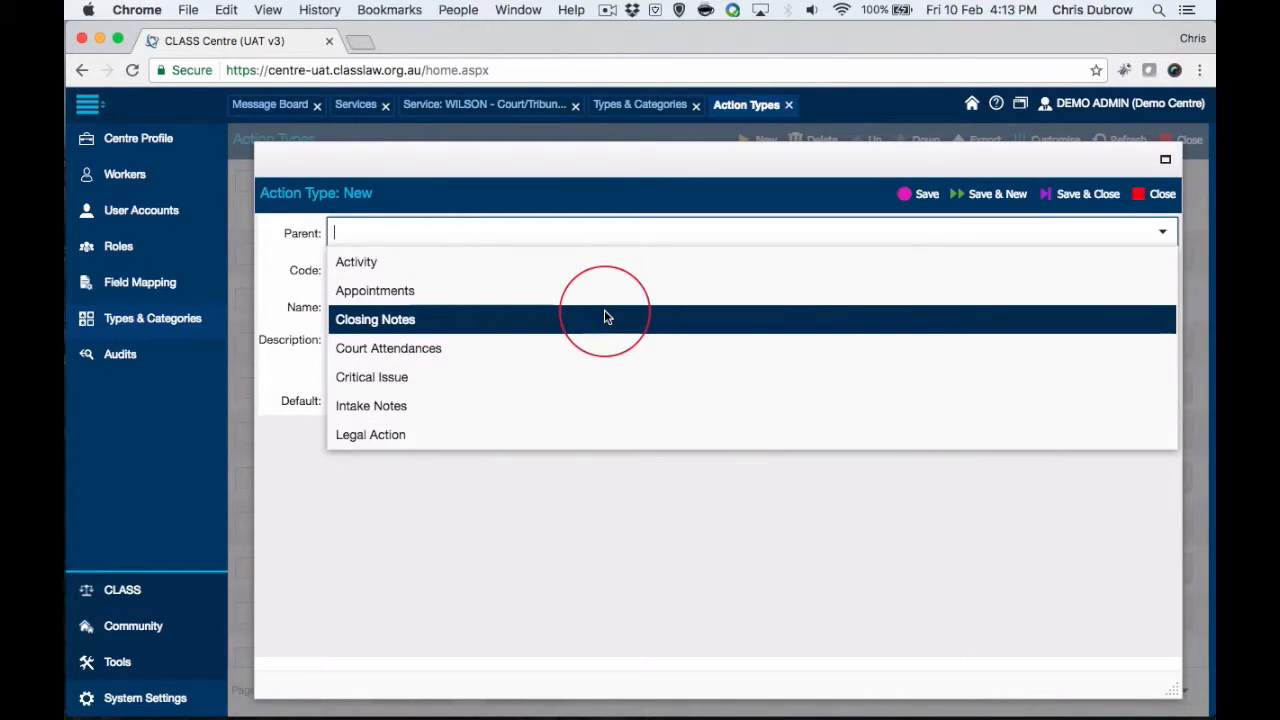
{"action": "scroll", "coordinate": [604, 317], "scroll_direction": "down", "scroll_amount": 2}
{"action": "left_click", "coordinate": [575, 368]}
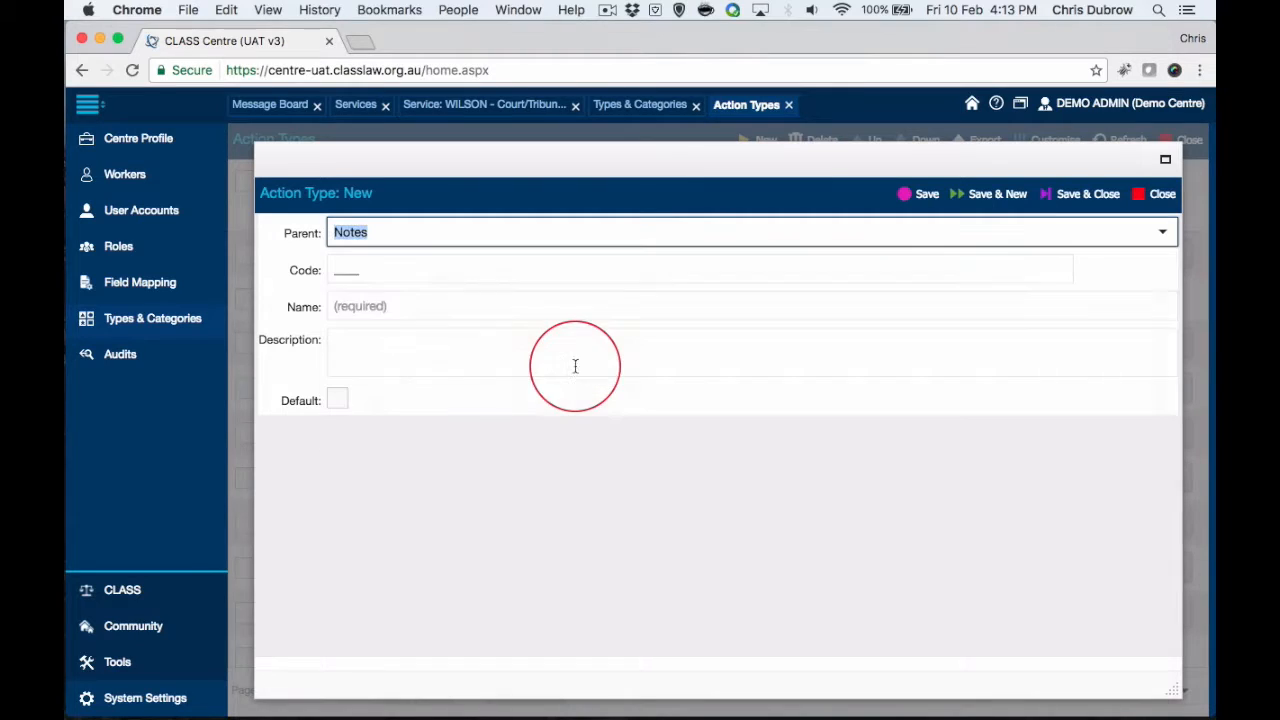
- Name the new action type "Landlord Note", then save it and close its record
{"action": "left_click", "coordinate": [364, 305]}
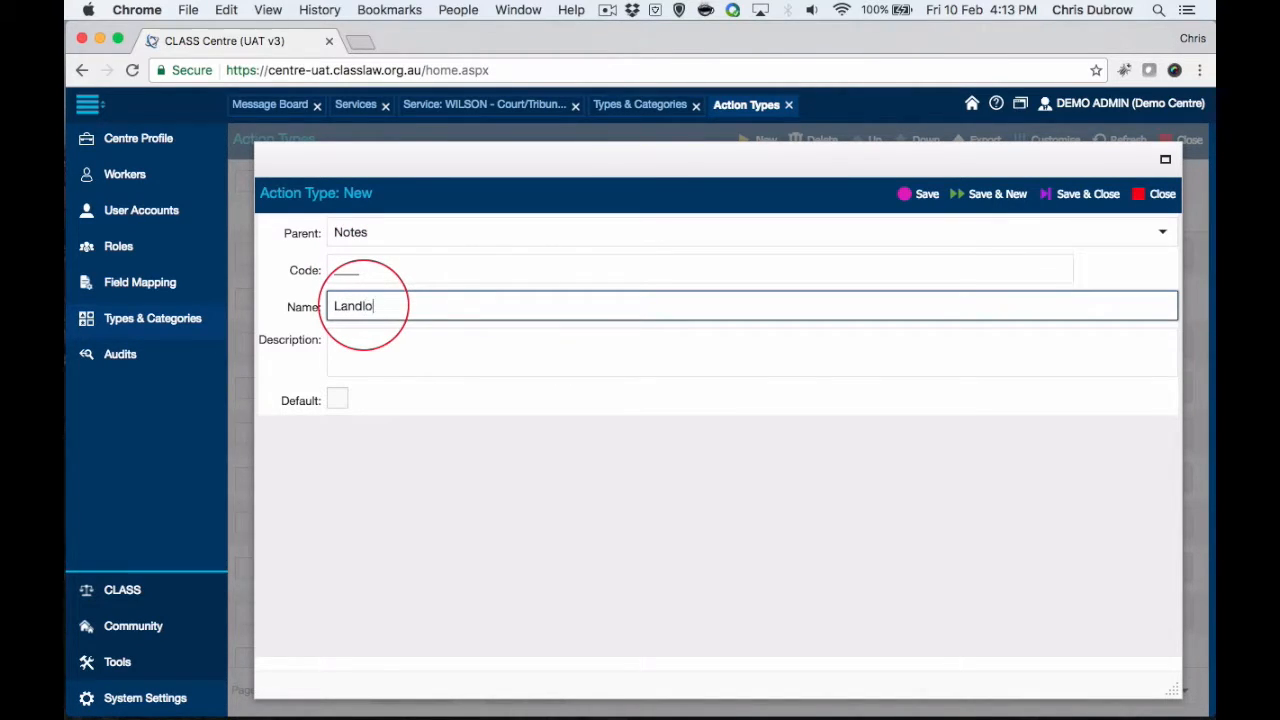
{"action": "type", "text": "Landlord Note"}
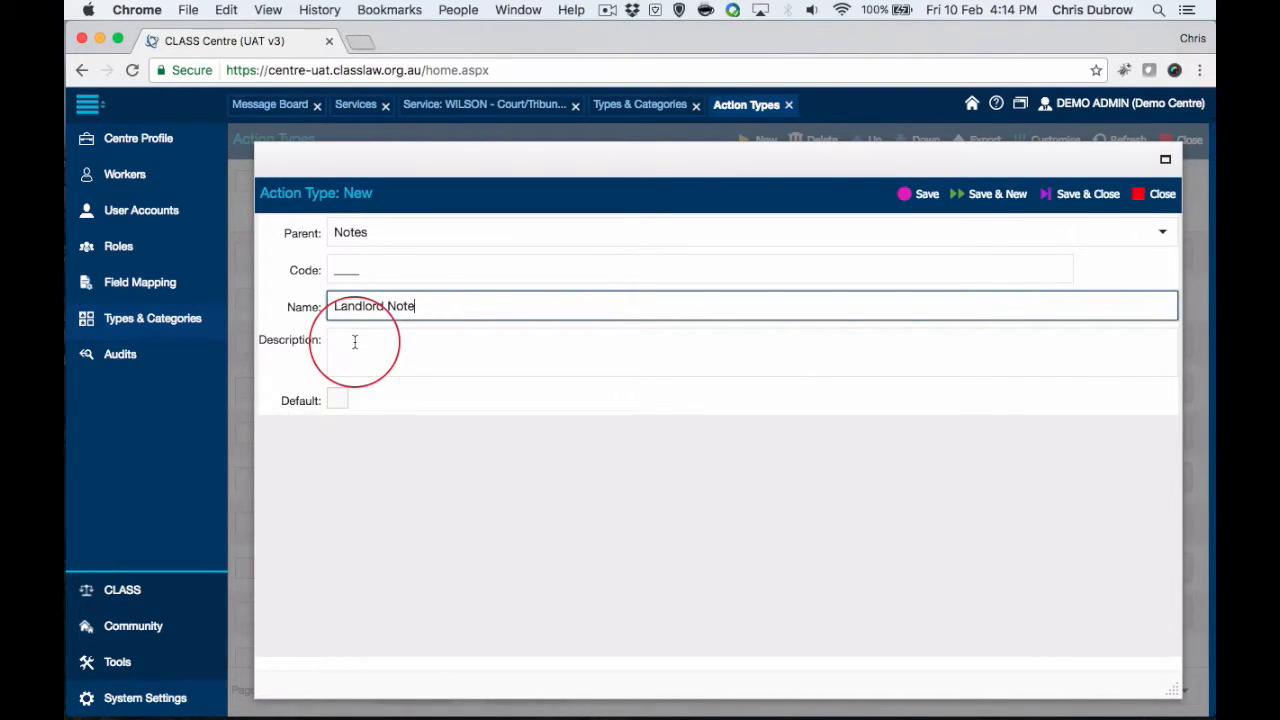
{"action": "left_click", "coordinate": [337, 401]}
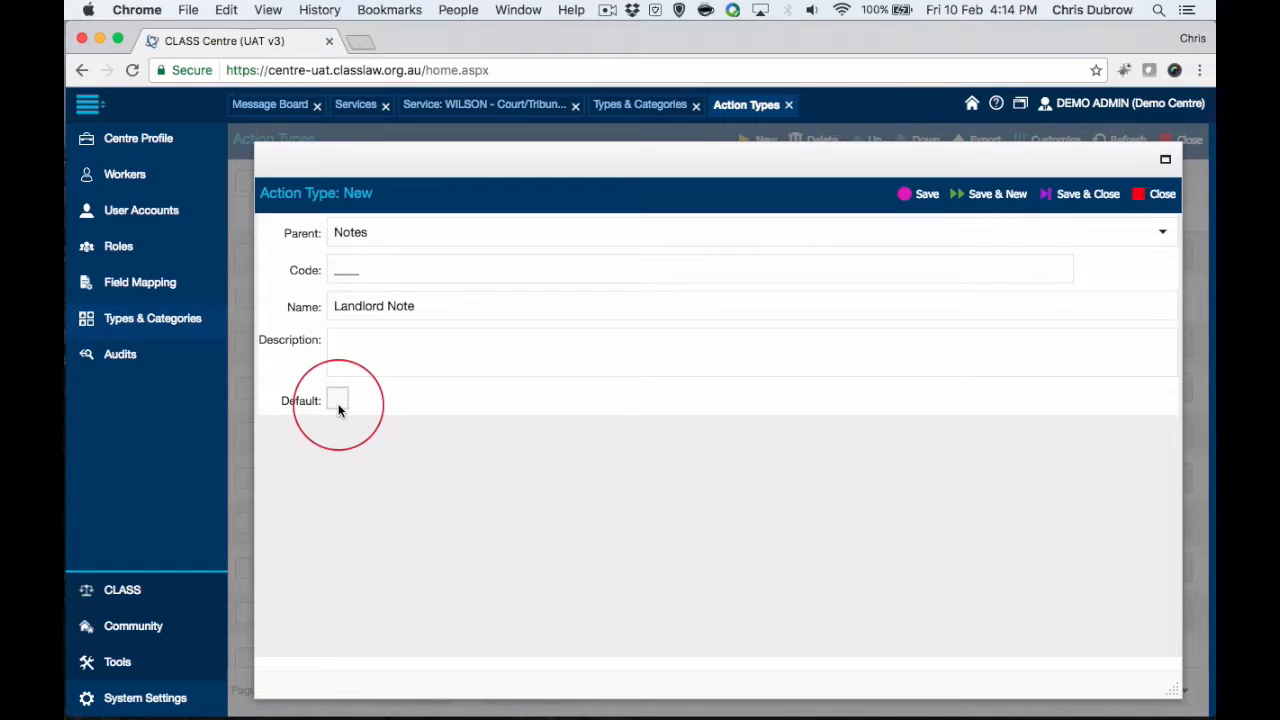
{"action": "left_click", "coordinate": [924, 194]}
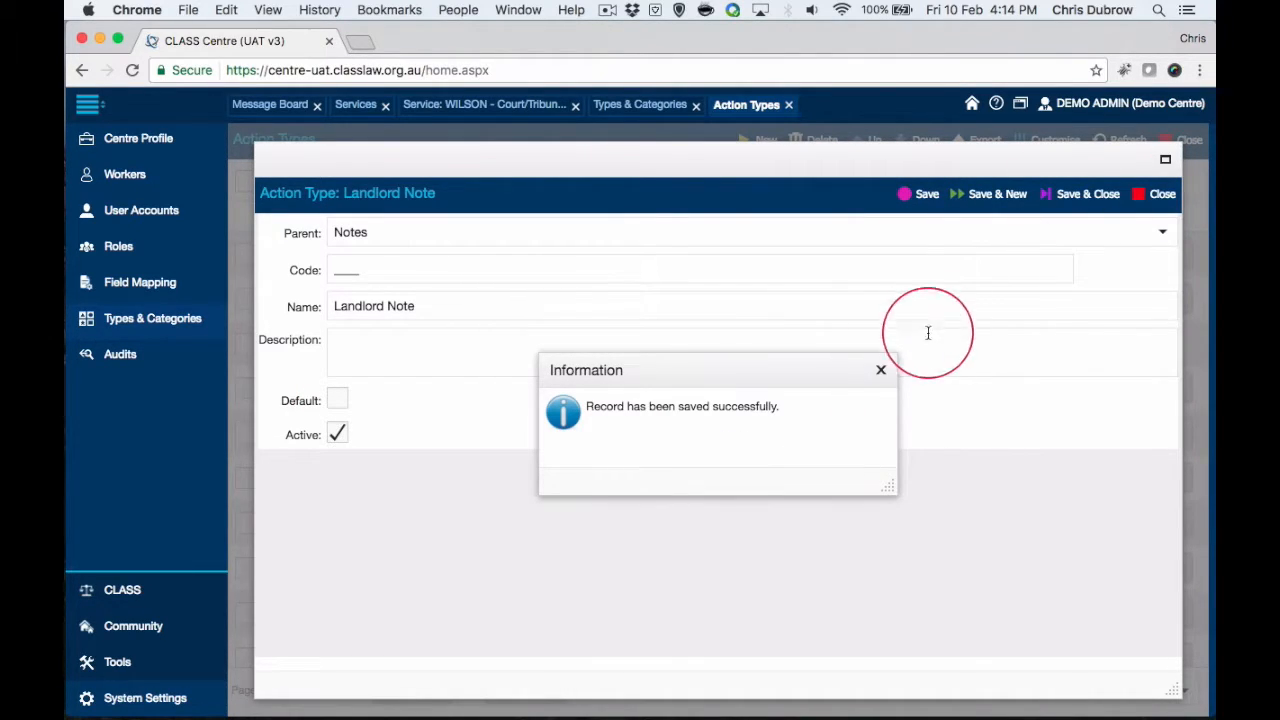
{"action": "left_click", "coordinate": [881, 370]}
{"action": "left_click", "coordinate": [1158, 196]}
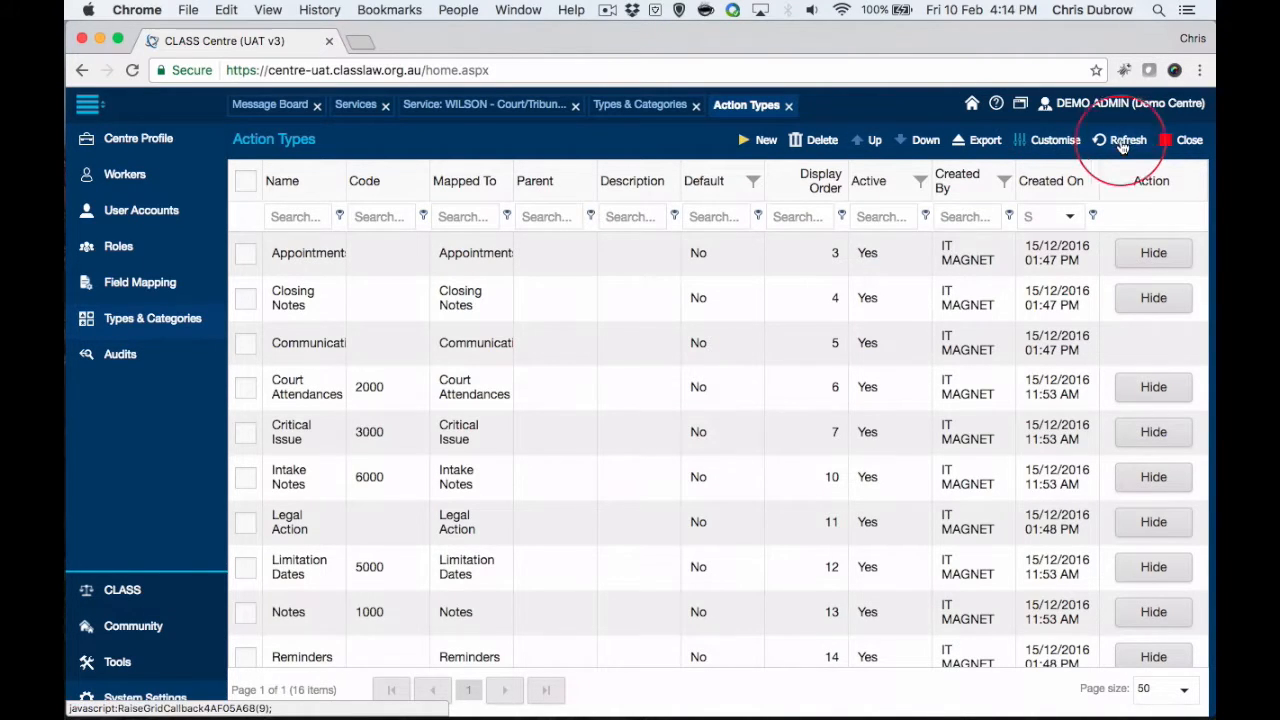
- Refresh the list of action types and look for the Landlord Note entry
{"action": "left_click", "coordinate": [1122, 145]}
{"action": "scroll", "coordinate": [672, 386], "scroll_direction": "down", "scroll_amount": 3}
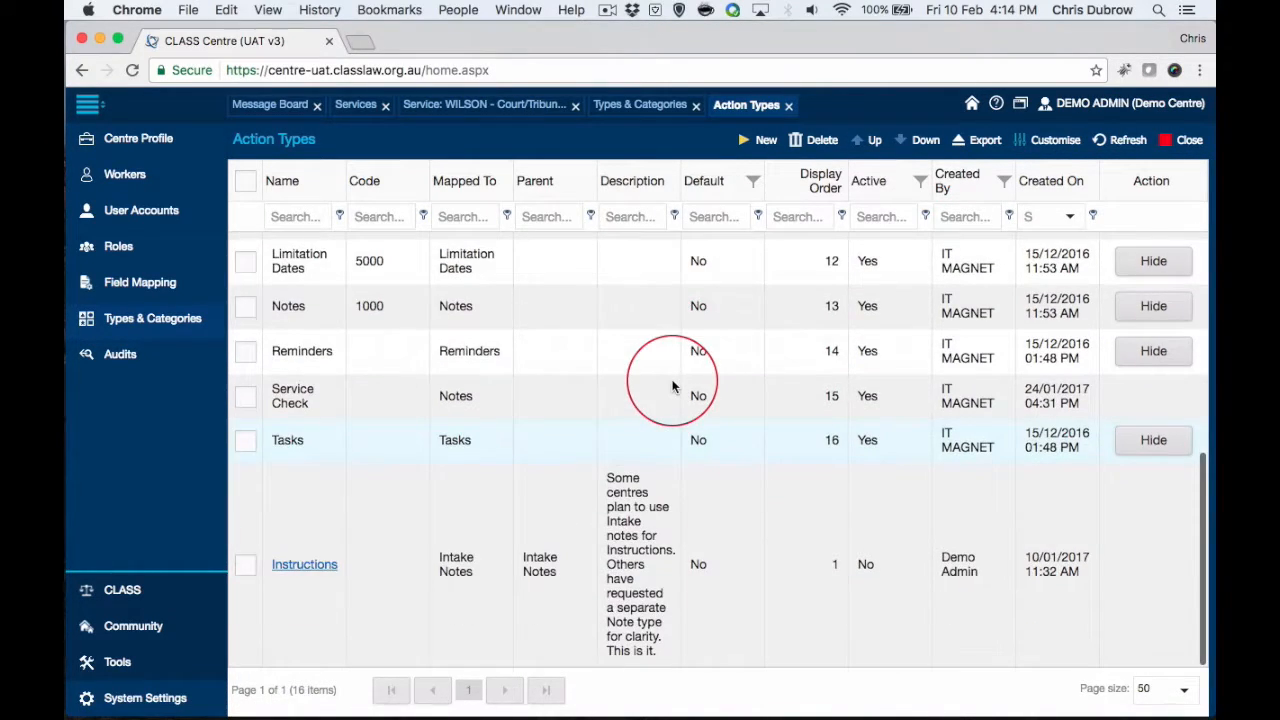
{"action": "scroll", "coordinate": [660, 390], "scroll_direction": "up", "scroll_amount": 5}
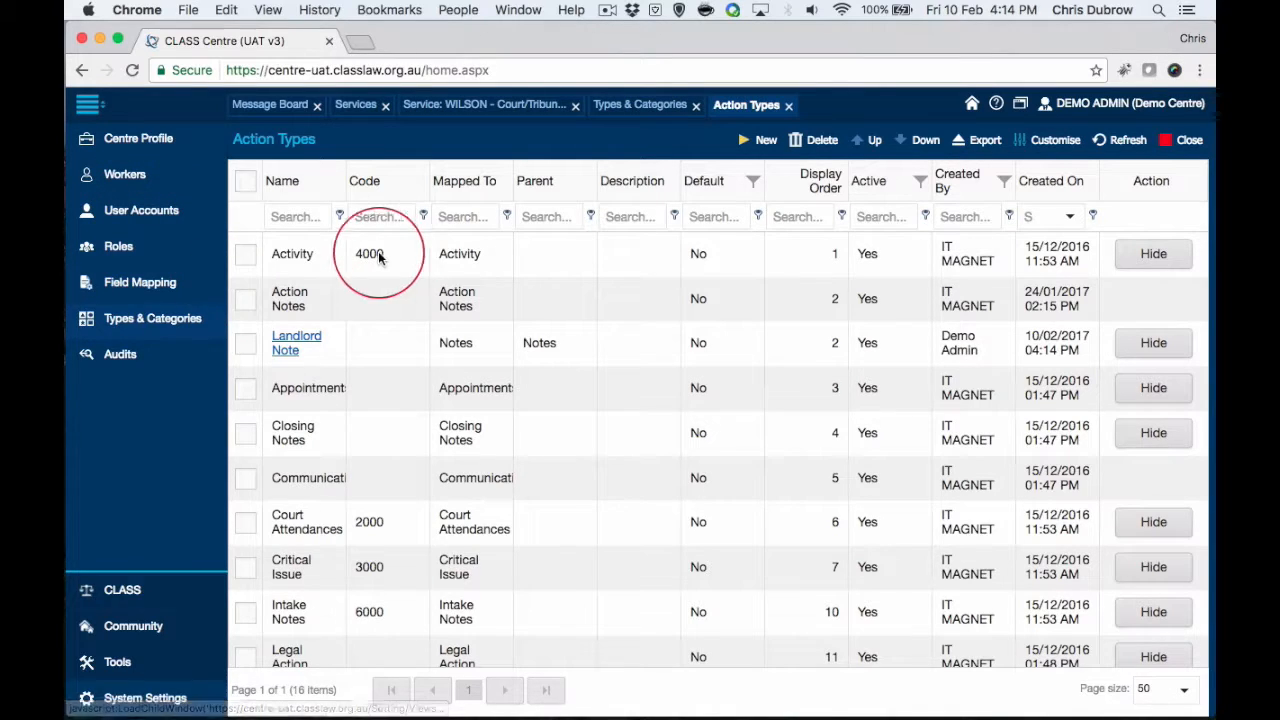
- From the service search, open the Court/Tribunal service about a family or domestic violence order and show its actions
{"action": "left_click", "coordinate": [172, 247]}
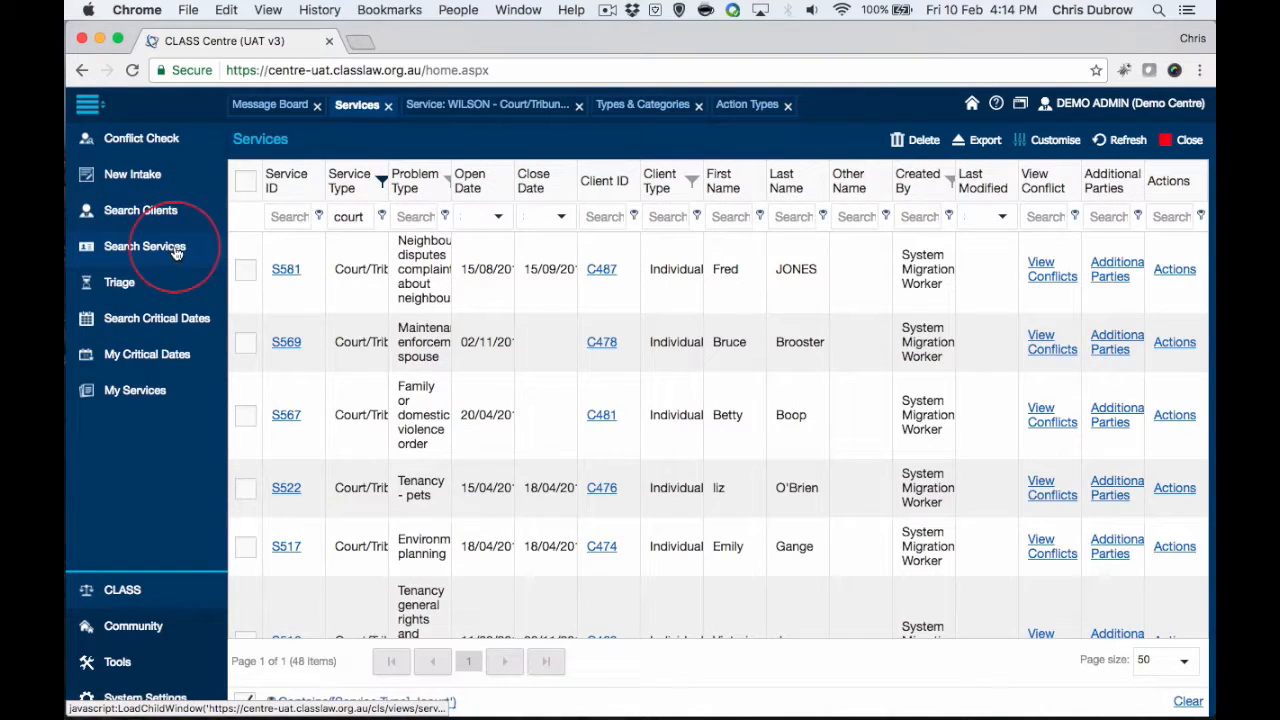
{"action": "left_click", "coordinate": [286, 414]}
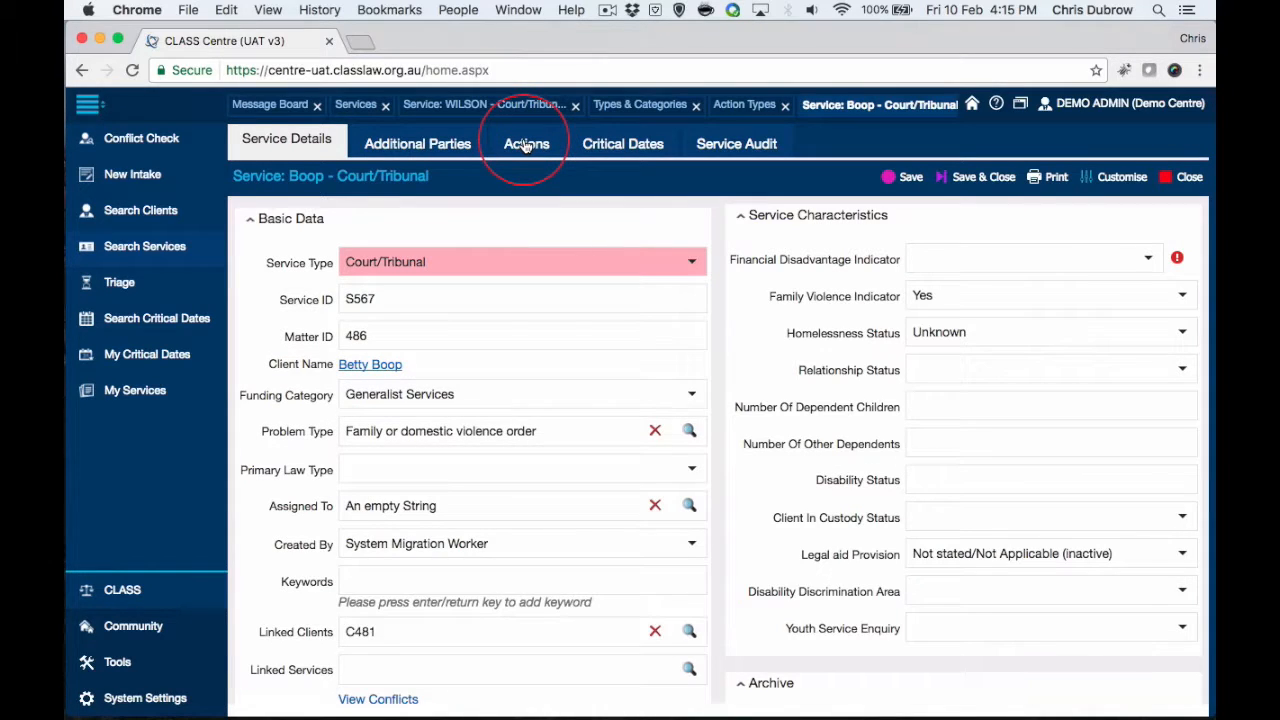
{"action": "left_click", "coordinate": [526, 146]}
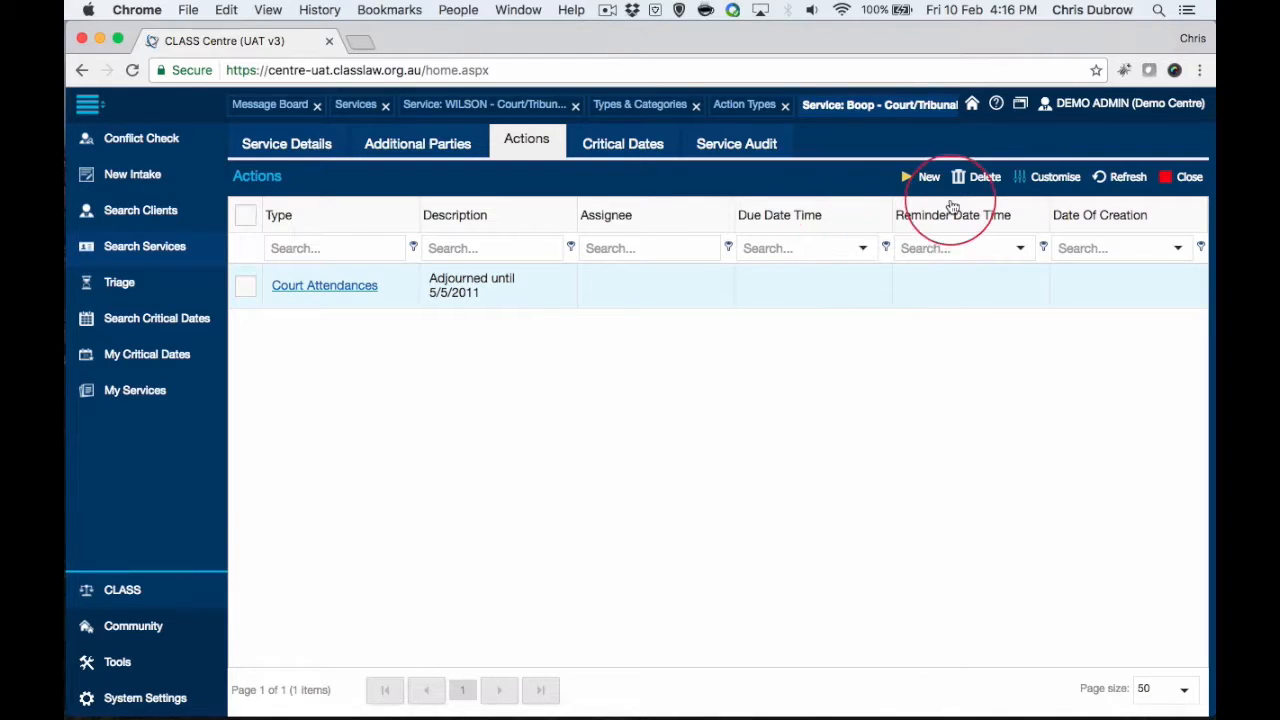
- Start a new action in the service and set its action type to Landlord Note
{"action": "left_click", "coordinate": [928, 178]}
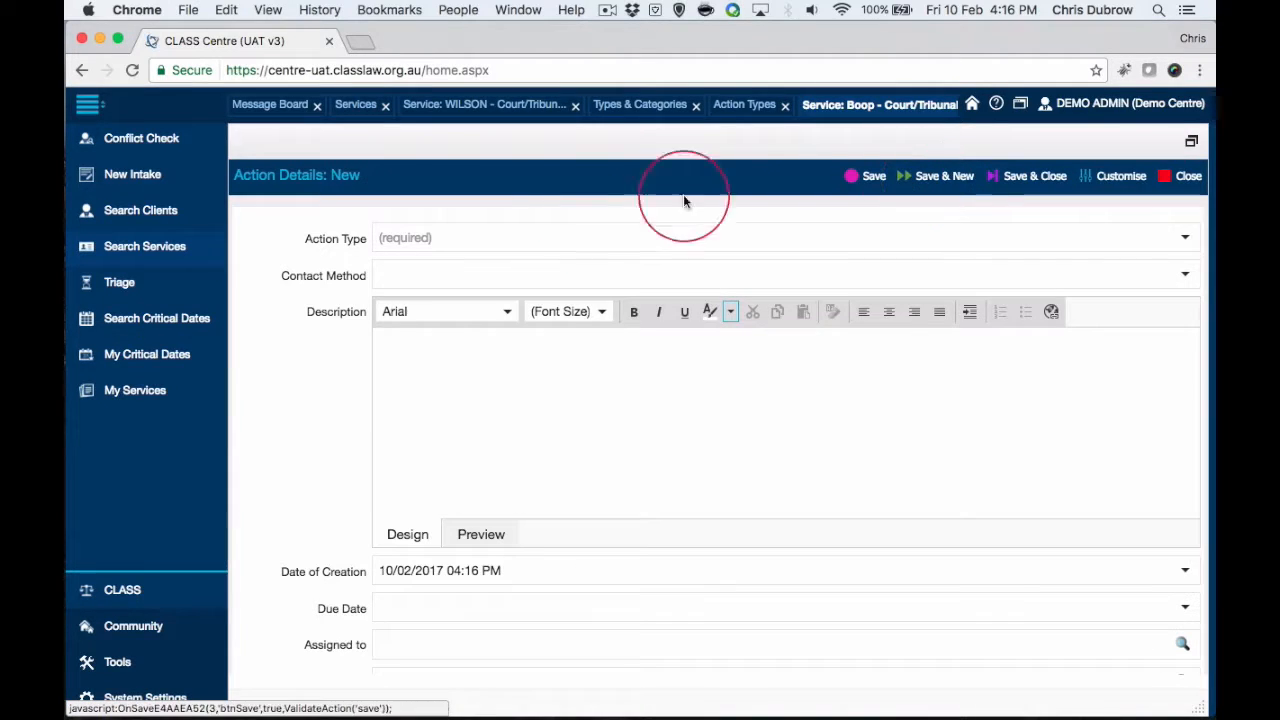
{"action": "left_click", "coordinate": [594, 242]}
{"action": "scroll", "coordinate": [578, 314], "scroll_direction": "down", "scroll_amount": 3}
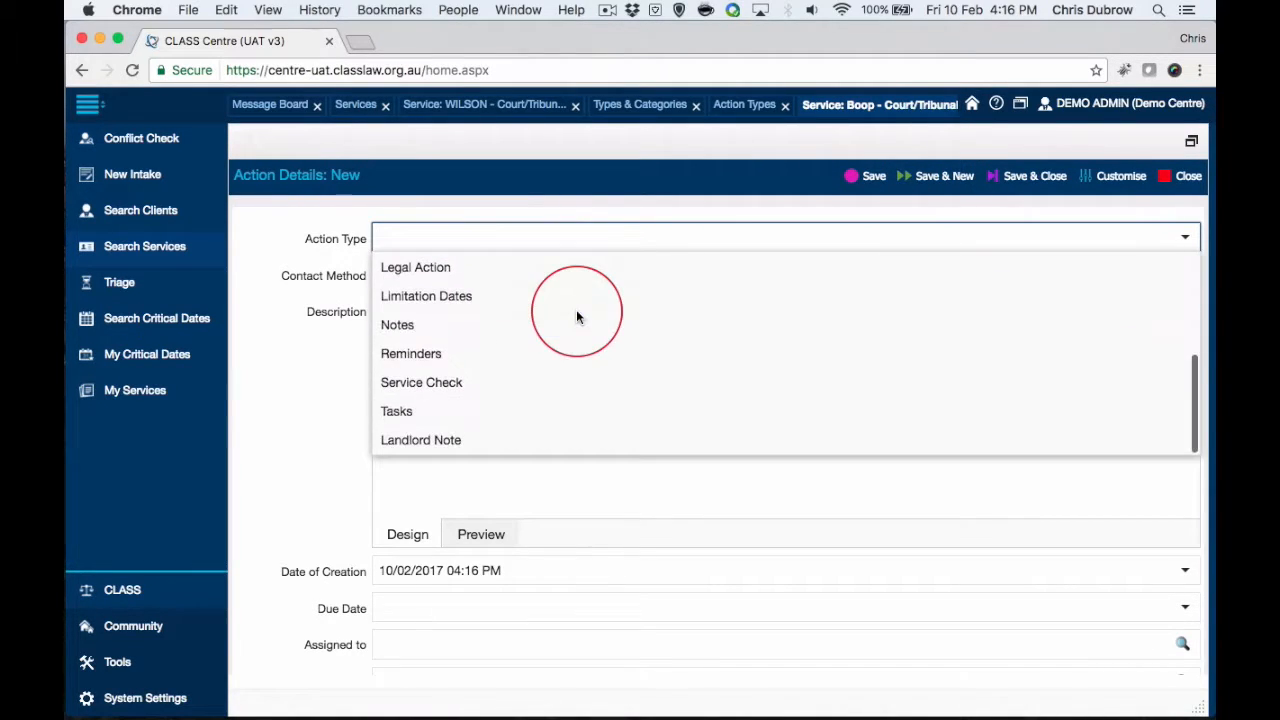
{"action": "left_click", "coordinate": [422, 444]}
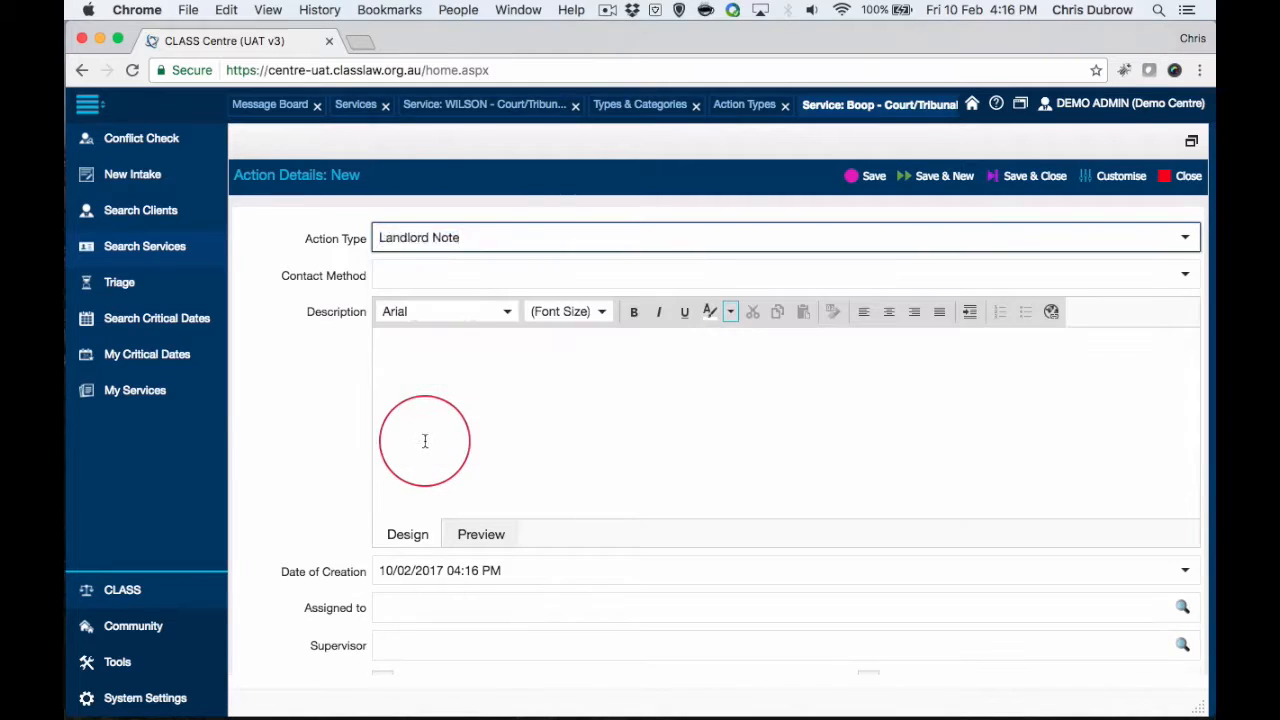
- Complete the action with the description "adfgadfgad" and a worker as its creator, and save it to start another one
{"action": "left_click", "coordinate": [487, 365]}
{"action": "type", "text": "adfgadfgad"}
{"action": "scroll", "coordinate": [465, 380], "scroll_direction": "down", "scroll_amount": 2}
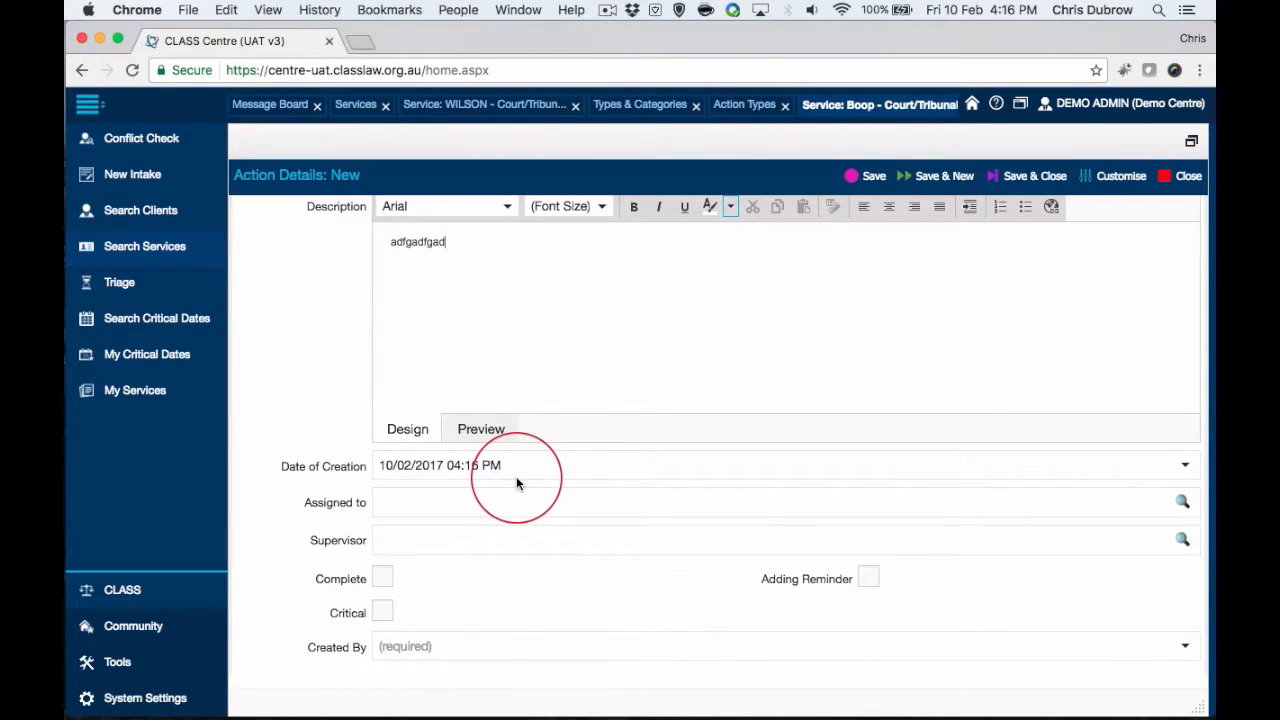
{"action": "left_click", "coordinate": [491, 648]}
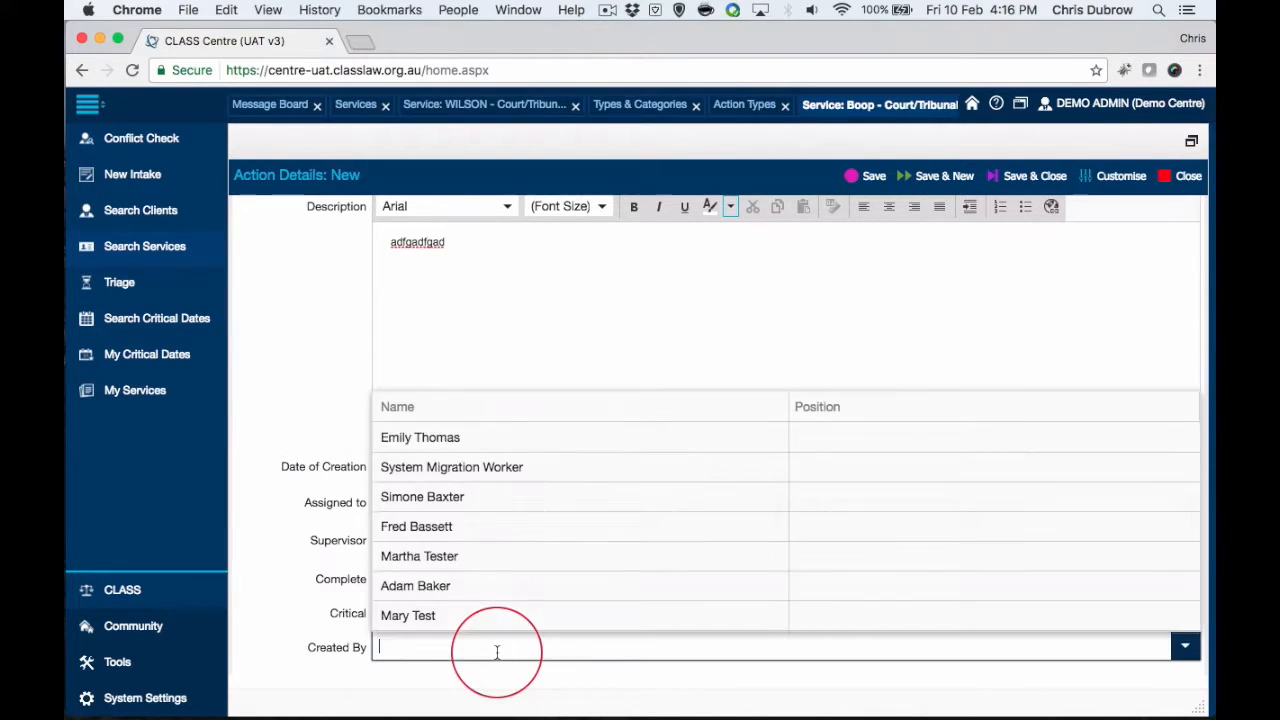
{"action": "left_click", "coordinate": [425, 531]}
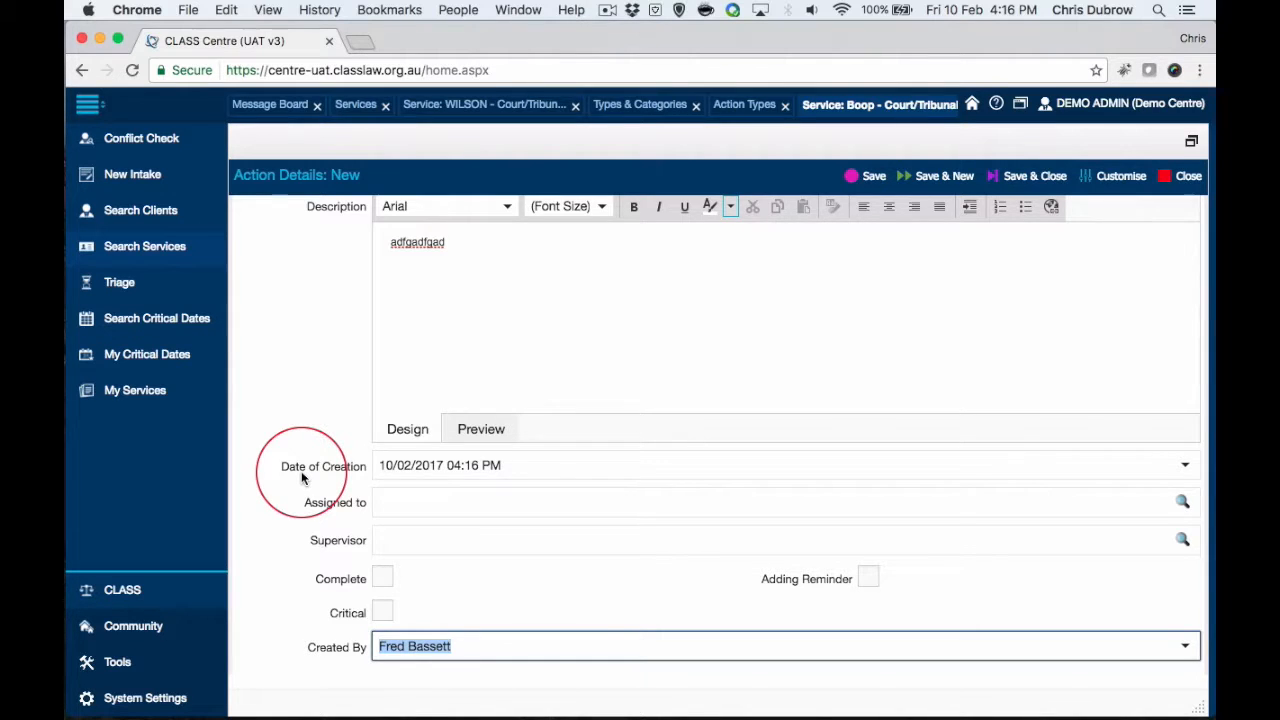
{"action": "scroll", "coordinate": [301, 471], "scroll_direction": "up", "scroll_amount": 3}
{"action": "left_click", "coordinate": [955, 178]}
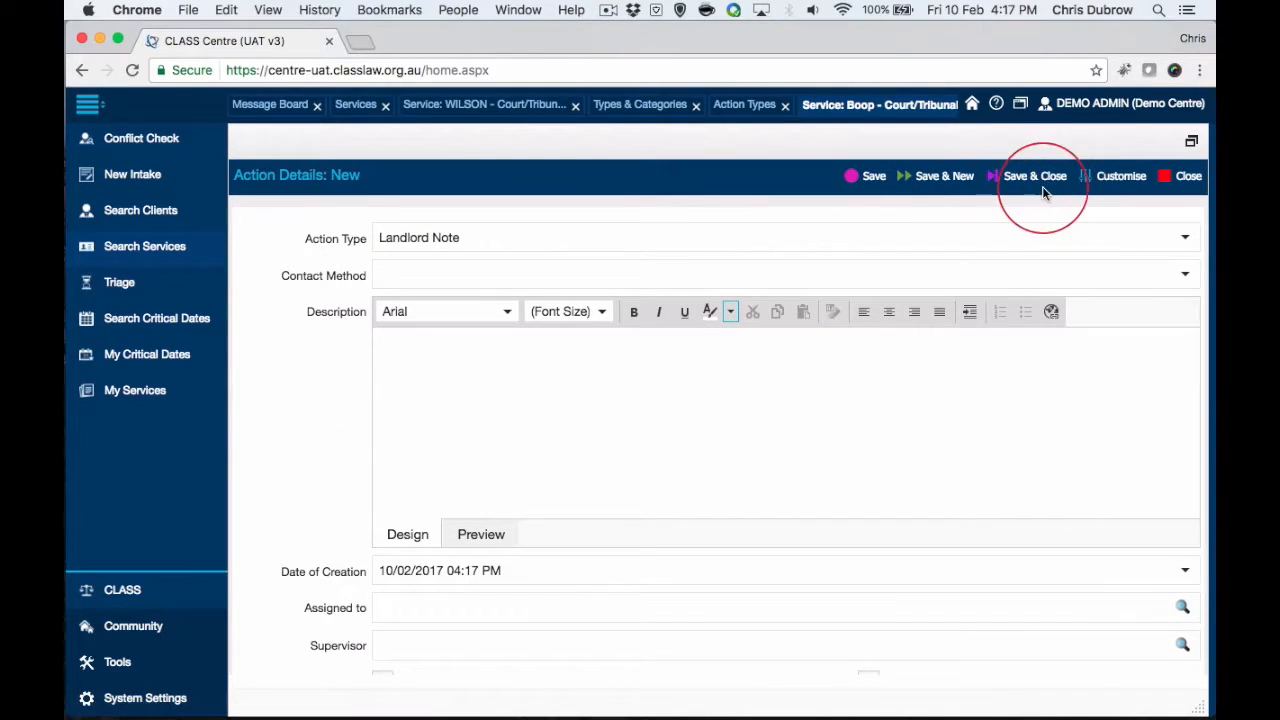
- Enter "lskdHGADFJKHGA" and "ADFLKGHADFLKHGLAKDFHJG" on separate lines as the description of the second Landlord Note action
{"action": "left_click", "coordinate": [549, 380]}
{"action": "type", "text": "lskdHGADFJKHGA"}
{"action": "key", "text": "Return"}
{"action": "type", "text": "ADFLKGHADFLKHGLAKDFHJG"}
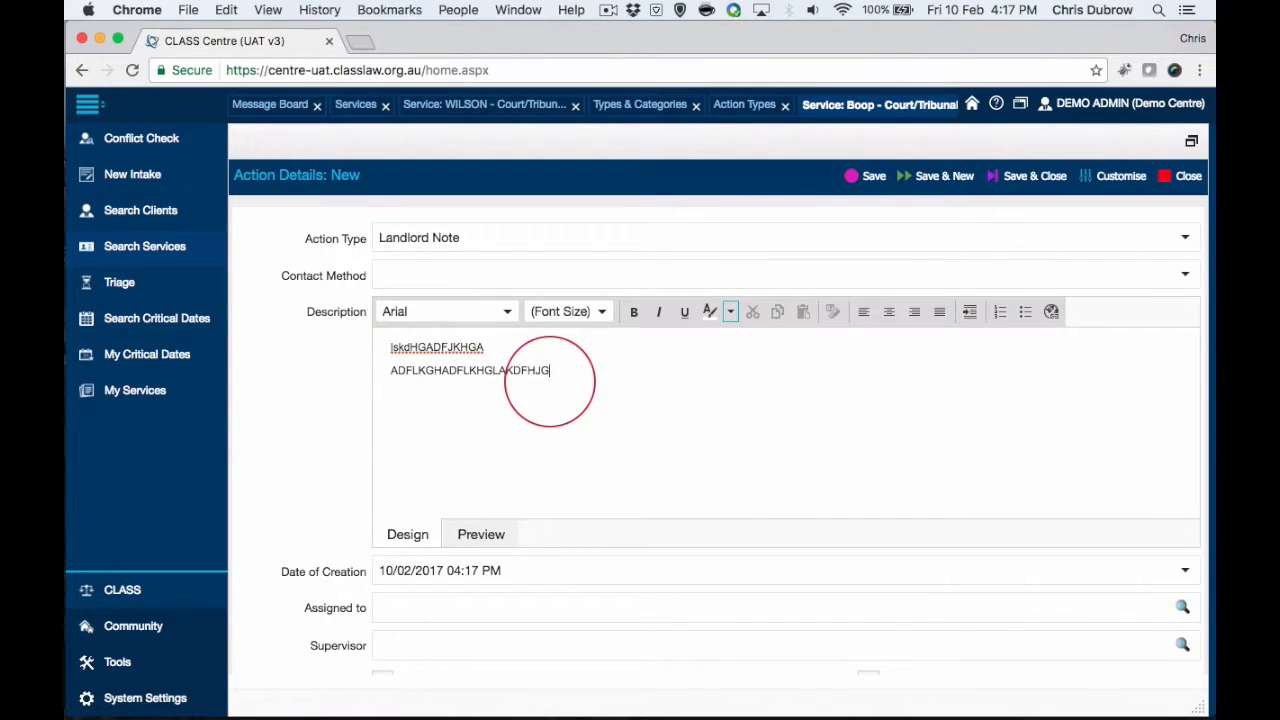